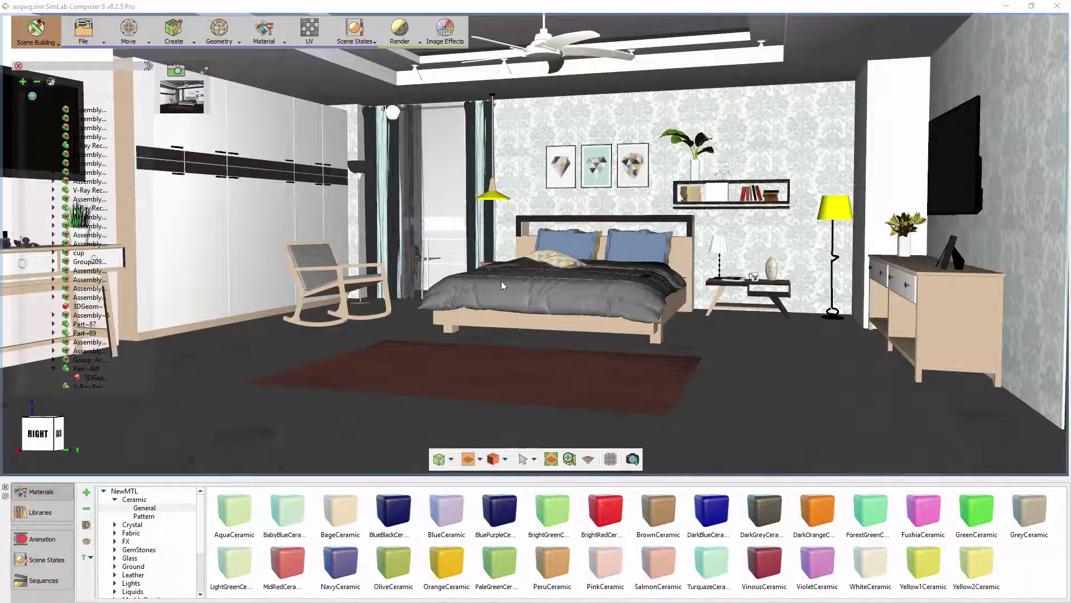
# Step: Examine the material properties of the patterned wall, the rocking chair, the rug and the bed cover
pyautogui.moveTo(501, 281); pyautogui.dragTo(526, 300, button='middle')
pyautogui.scroll(2, 516, 287)
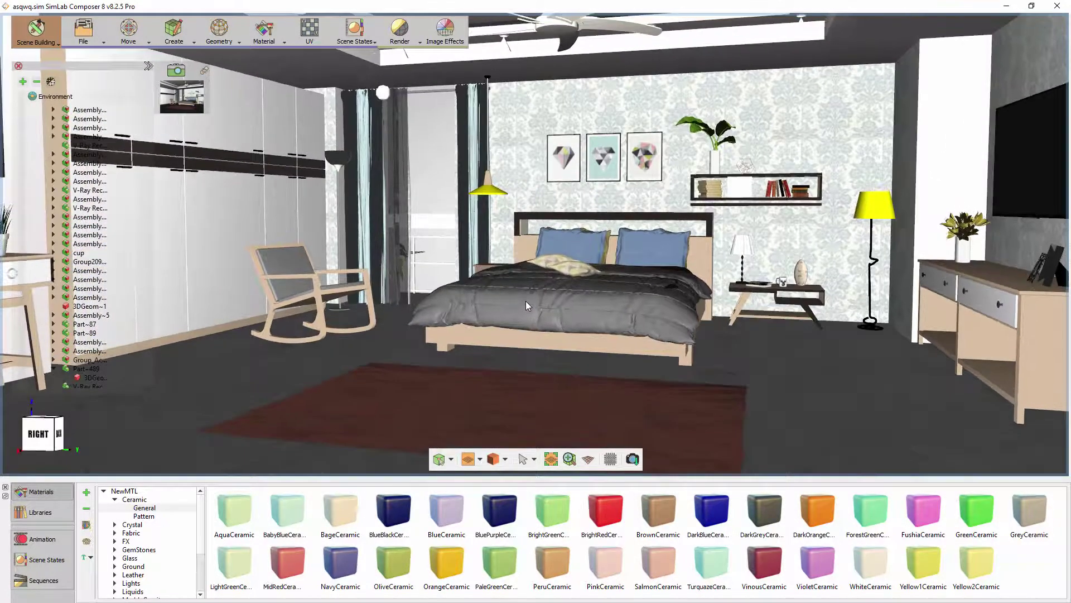
pyautogui.doubleClick(594, 195)
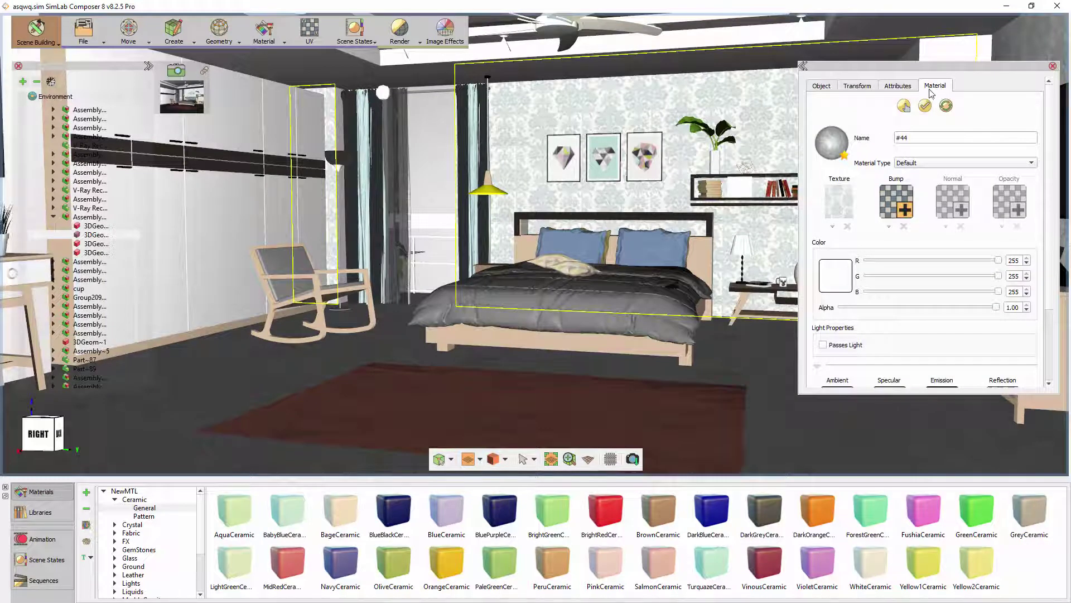
pyautogui.click(321, 334)
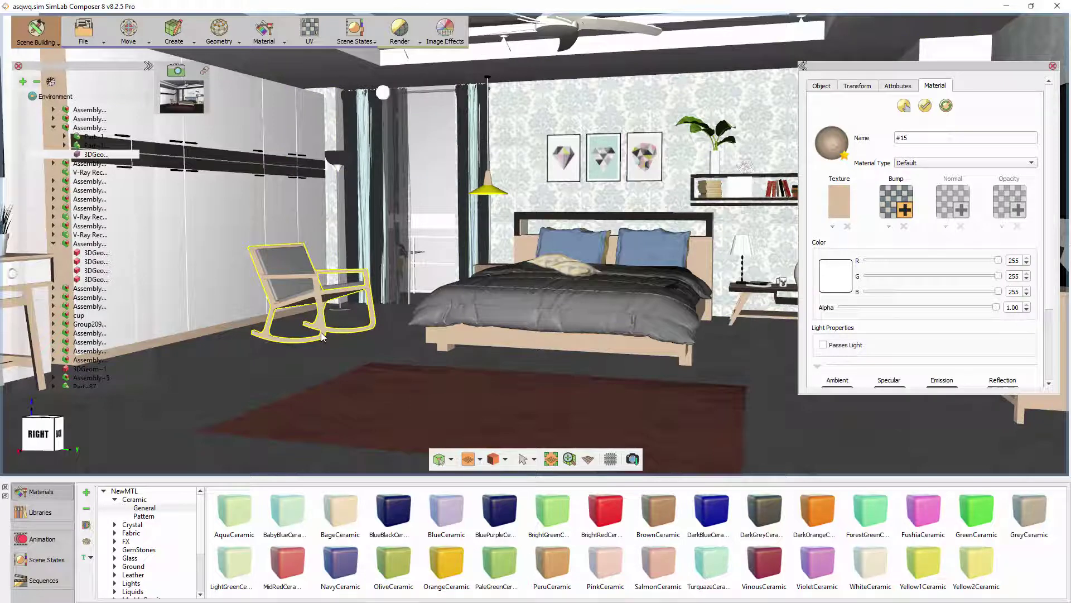
pyautogui.click(349, 393)
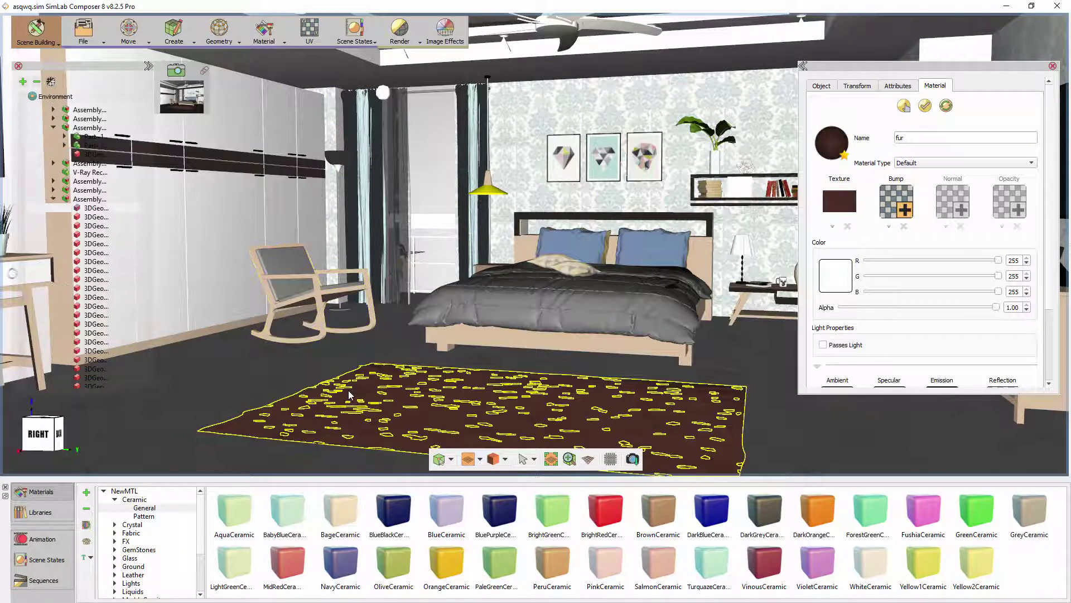
pyautogui.click(478, 310)
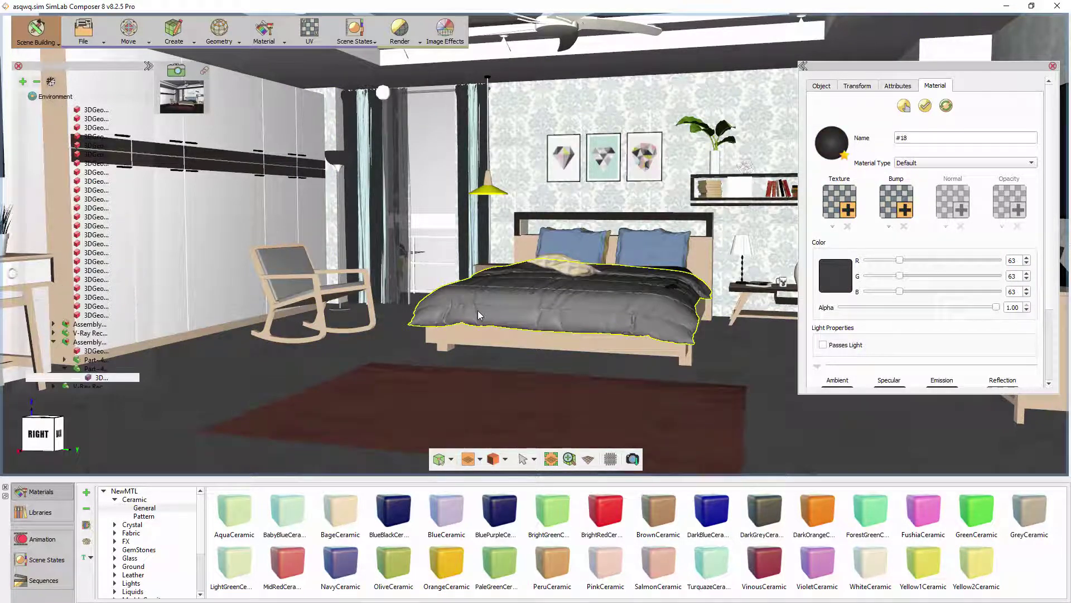
# Step: Set the material type of the bedroom floor to Plastic
pyautogui.click(403, 351)
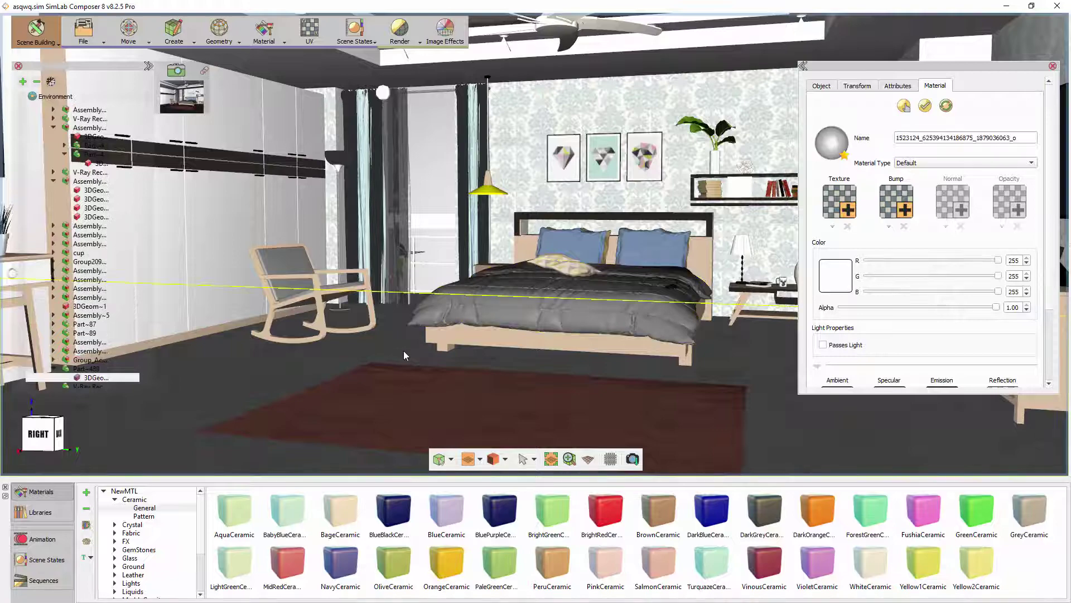
pyautogui.moveTo(540, 356); pyautogui.dragTo(523, 318, button='middle')
pyautogui.scroll(2, 523, 344)
pyautogui.click(971, 164)
pyautogui.click(973, 164)
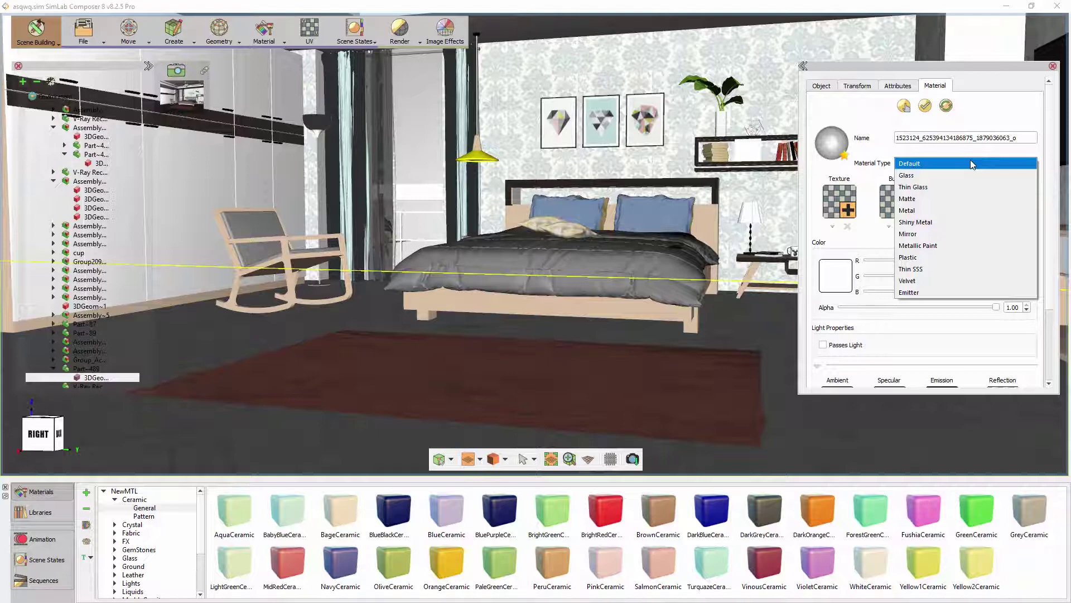
pyautogui.click(949, 255)
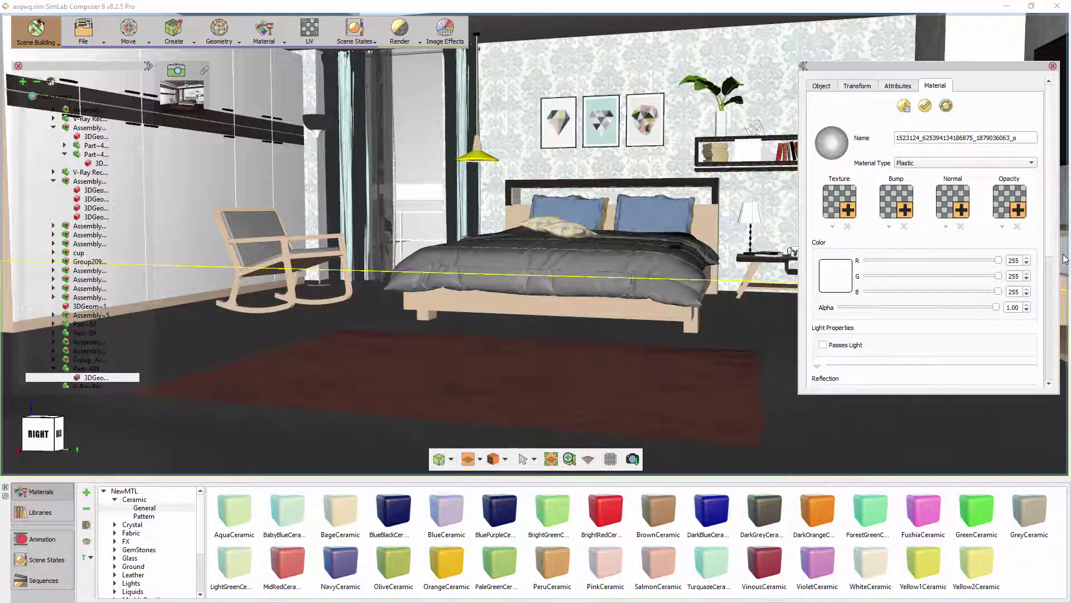
# Step: Set the floor material's roughness strength to 0.11 and its Eta to 1.40
pyautogui.scroll(-3, 1051, 251)
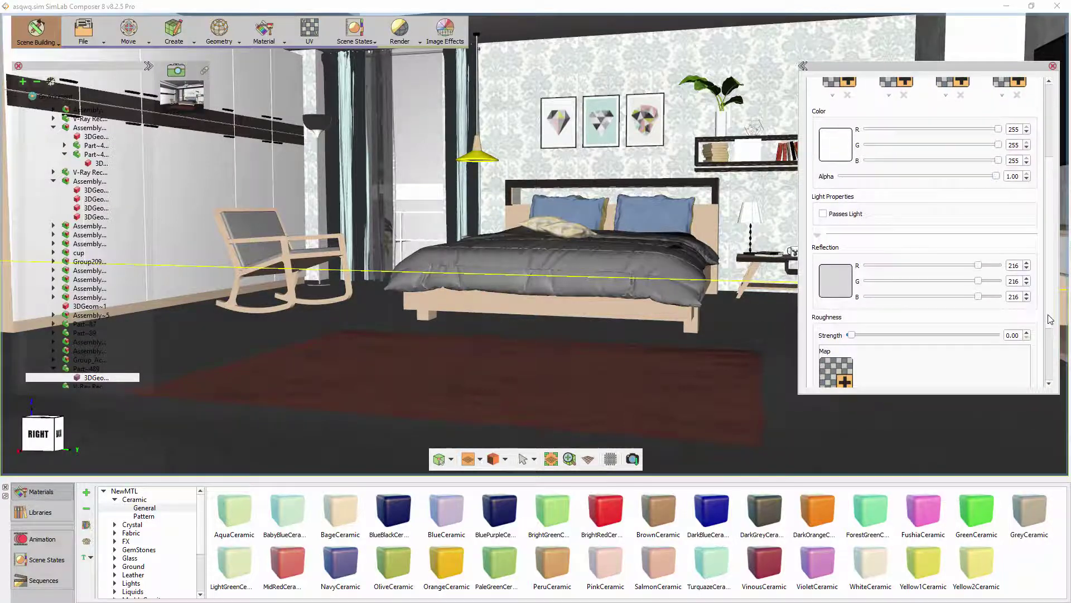
pyautogui.moveTo(1051, 320); pyautogui.dragTo(1051, 329)
pyautogui.scroll(-2, 859, 284)
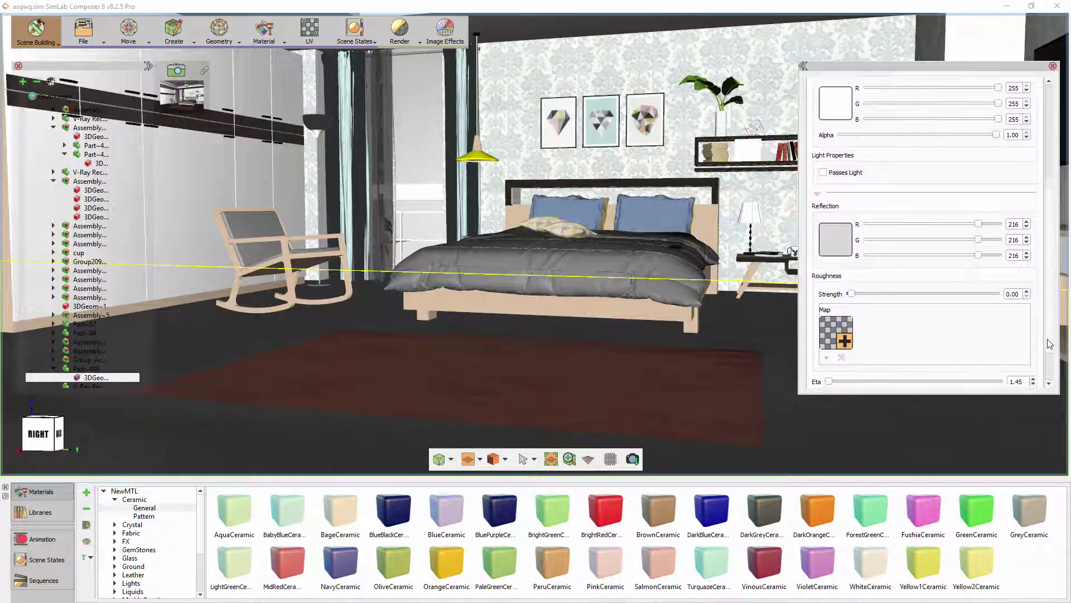
pyautogui.moveTo(850, 273); pyautogui.dragTo(866, 272)
pyautogui.moveTo(834, 360); pyautogui.dragTo(836, 360)
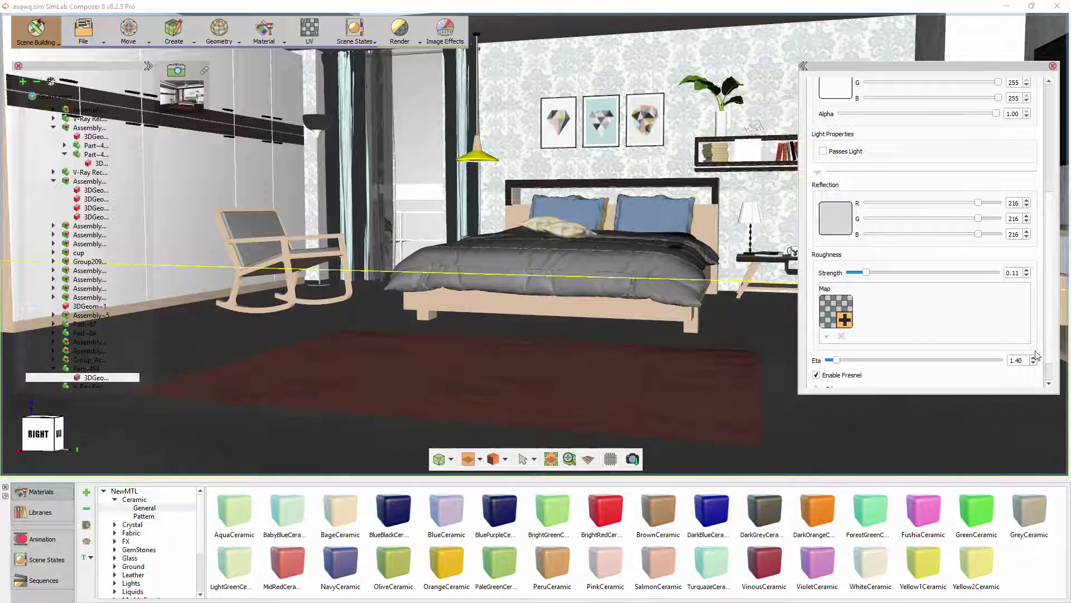
# Step: Assign the image Wood_1.jpg from the Textures folder as the floor material's texture
pyautogui.moveTo(1050, 360); pyautogui.dragTo(1052, 240)
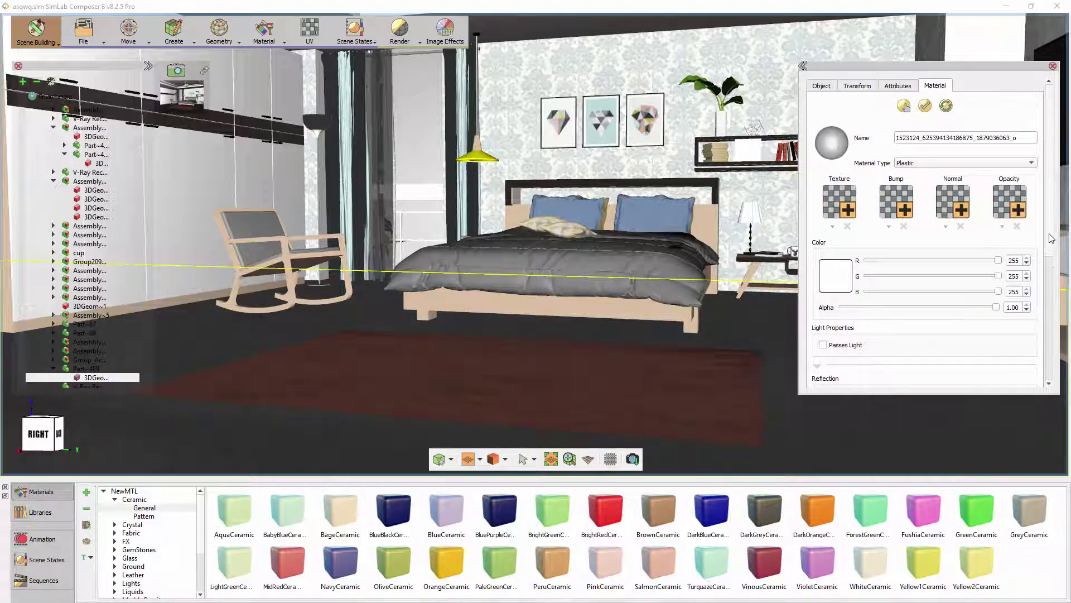
pyautogui.click(835, 229)
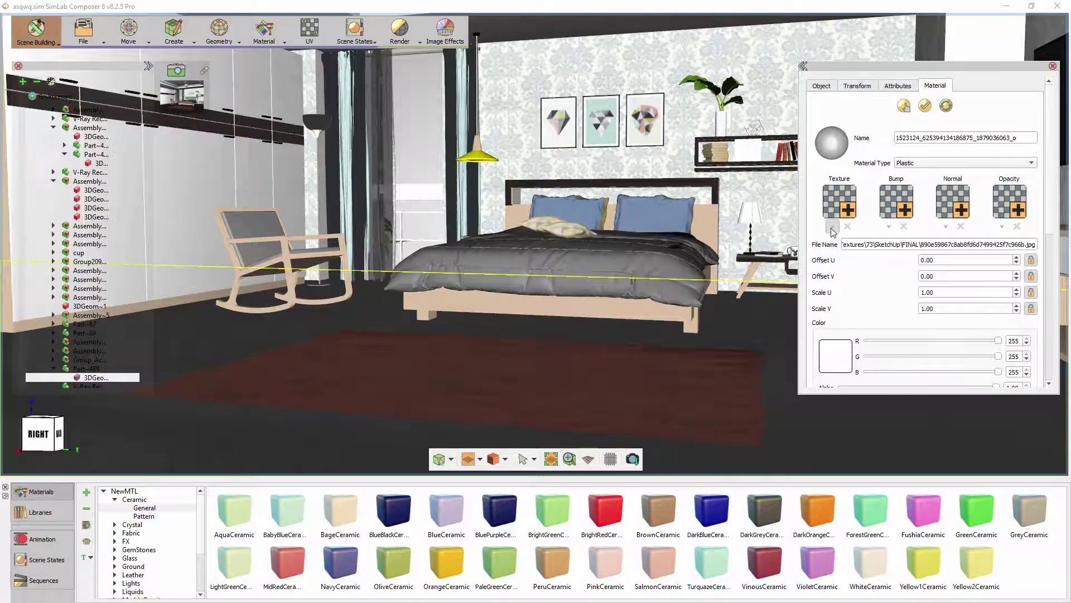
pyautogui.moveTo(680, 273); pyautogui.dragTo(668, 314, button='middle')
pyautogui.moveTo(668, 314); pyautogui.dragTo(631, 301)
pyautogui.click(831, 208)
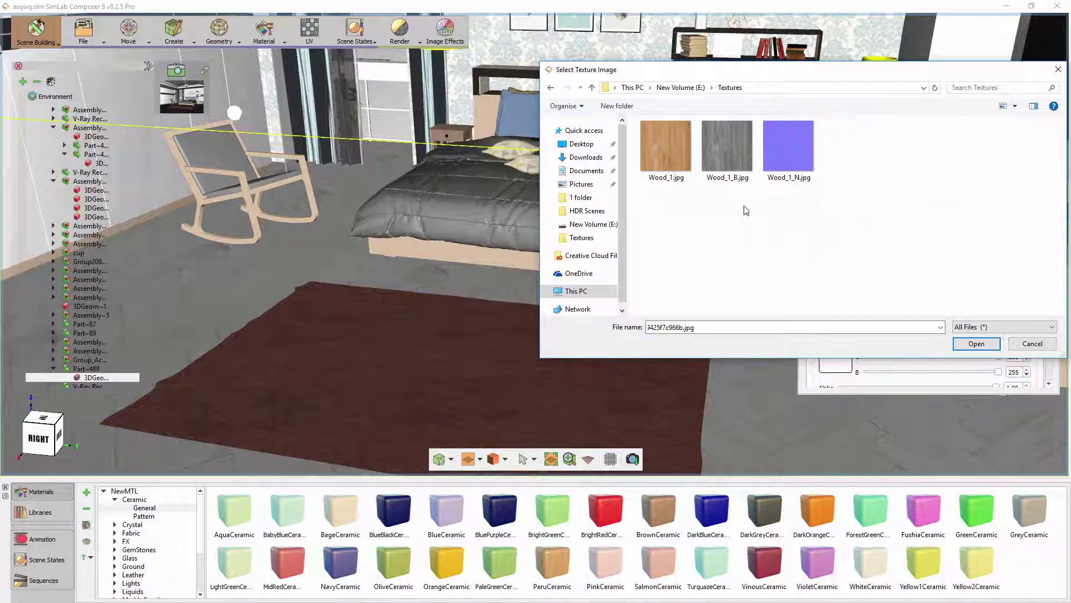
pyautogui.click(671, 165)
pyautogui.doubleClick(672, 165)
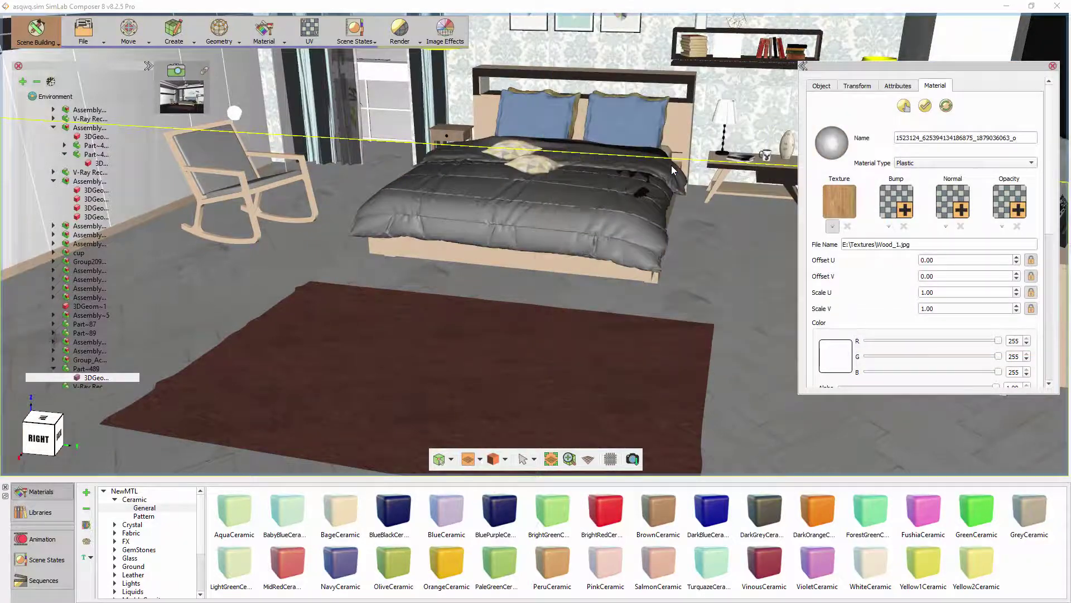
pyautogui.scroll(3, 680, 218)
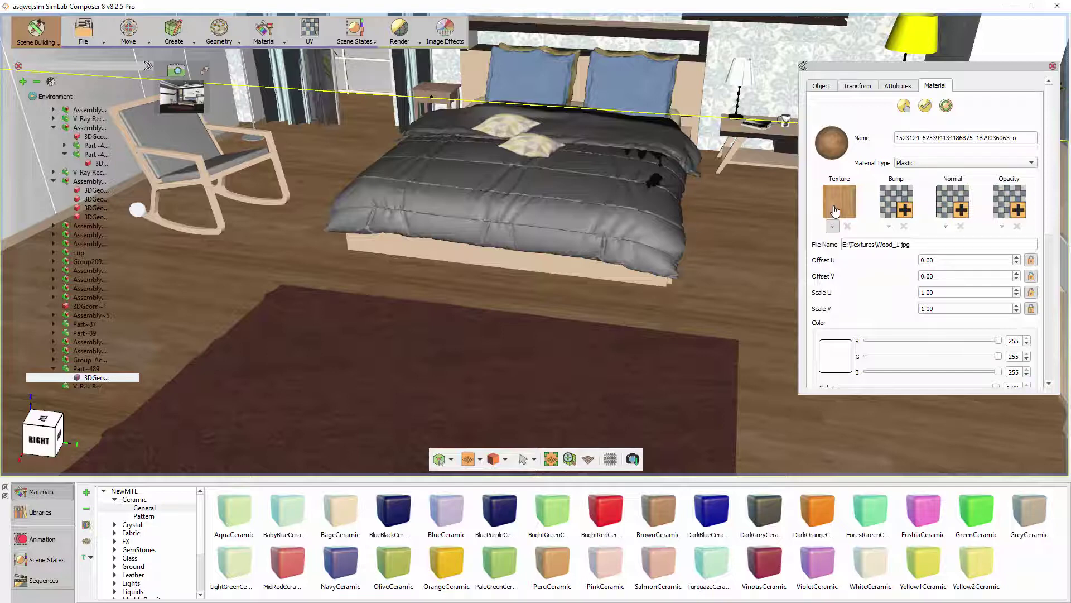
# Step: Assign Wood_1_B.jpg as the floor material's bump map and Wood_1_N.jpg as its normal map
pyautogui.click(887, 206)
pyautogui.click(744, 158)
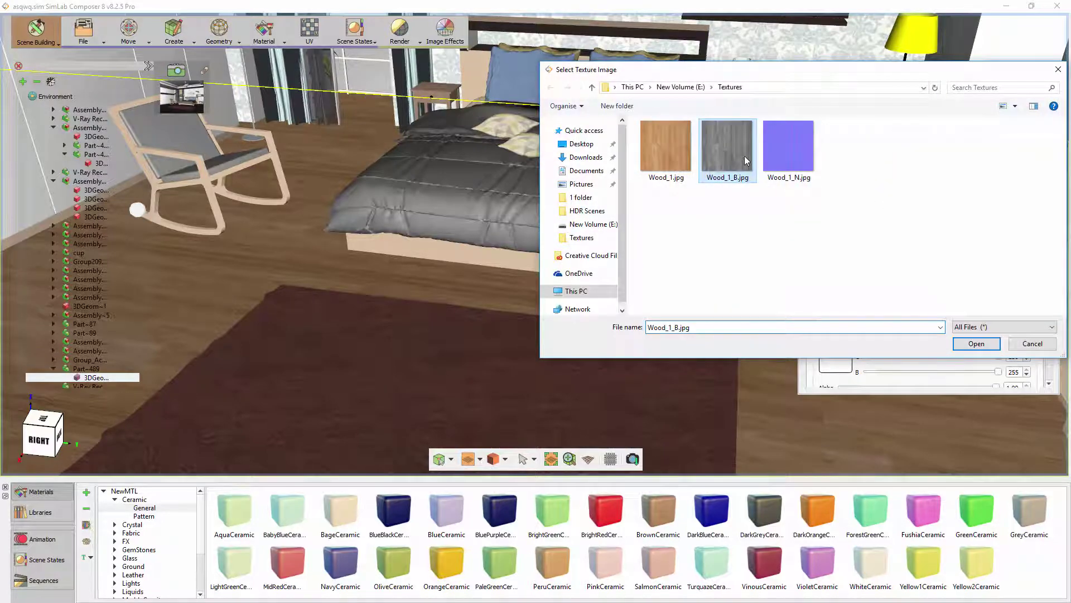
pyautogui.doubleClick(744, 160)
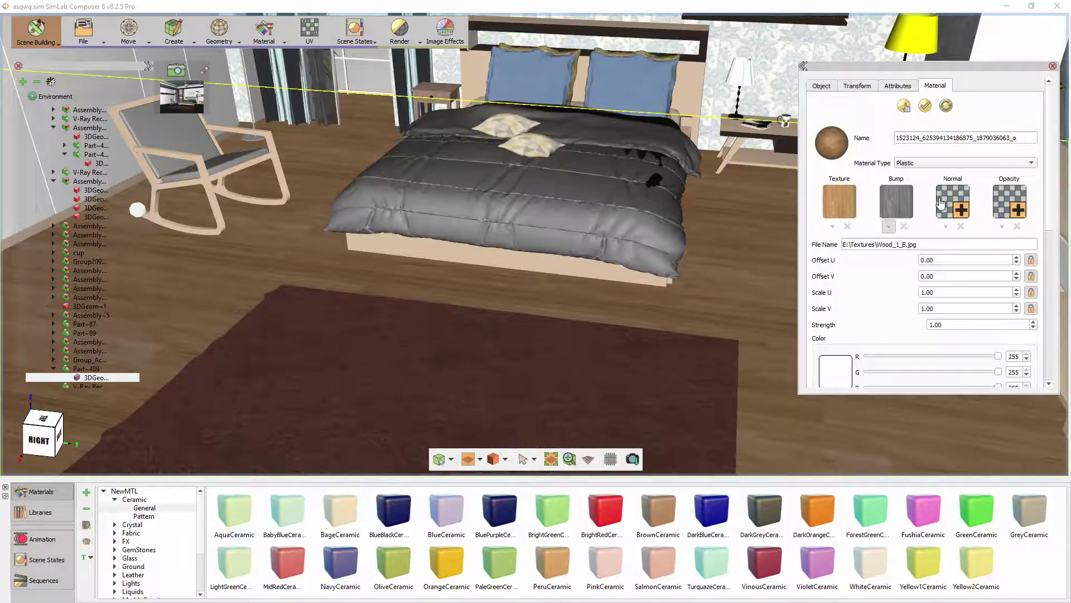
pyautogui.click(941, 204)
pyautogui.click(808, 163)
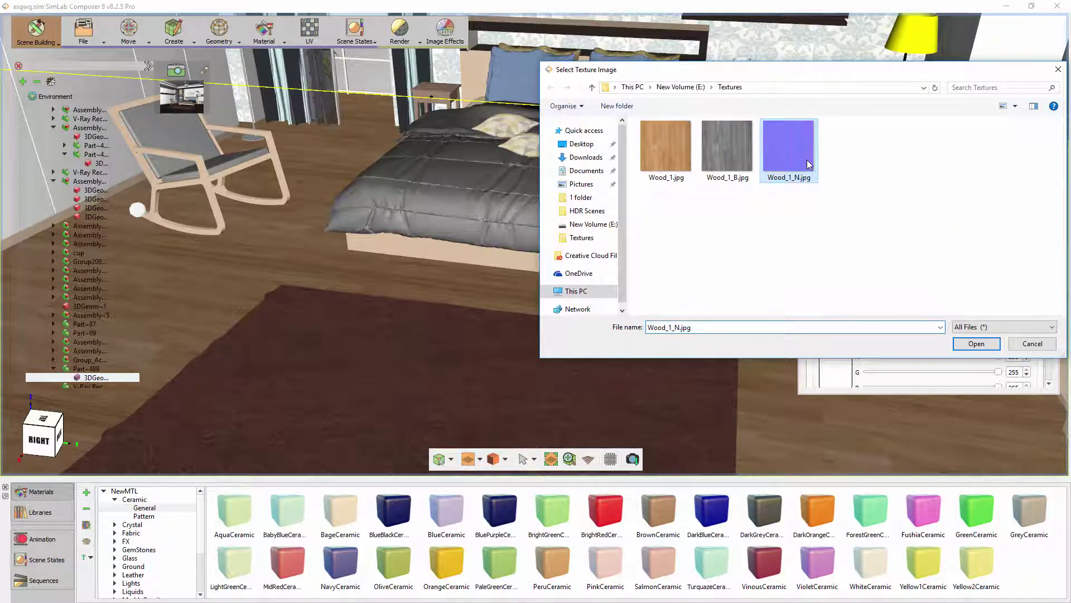
pyautogui.doubleClick(806, 159)
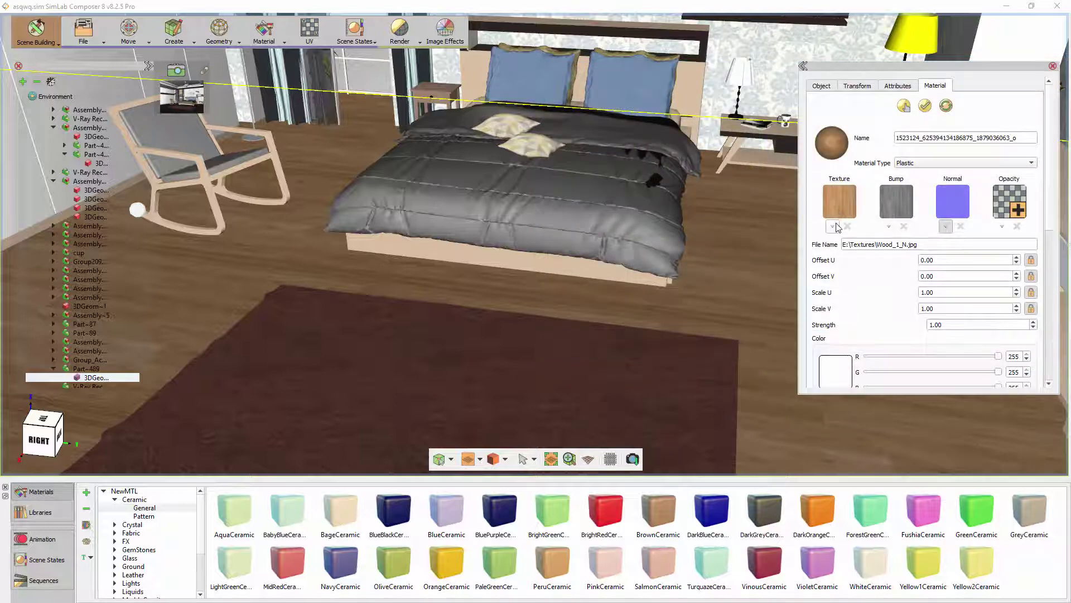
# Step: Set the strength of both the bump map and the normal map of the floor material to 0.3
pyautogui.click(887, 227)
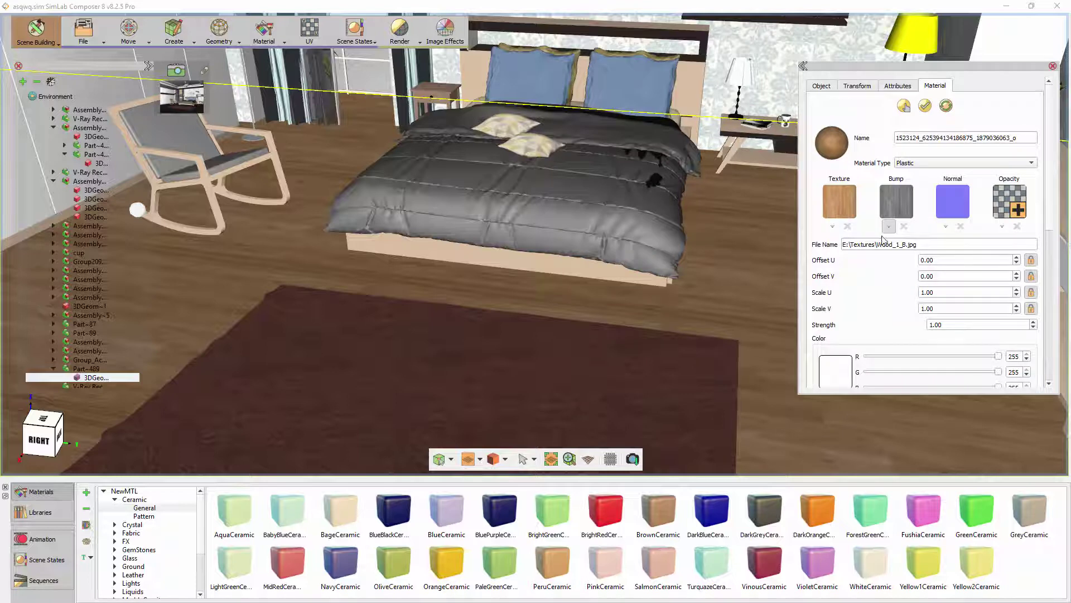
pyautogui.moveTo(748, 251); pyautogui.dragTo(461, 244)
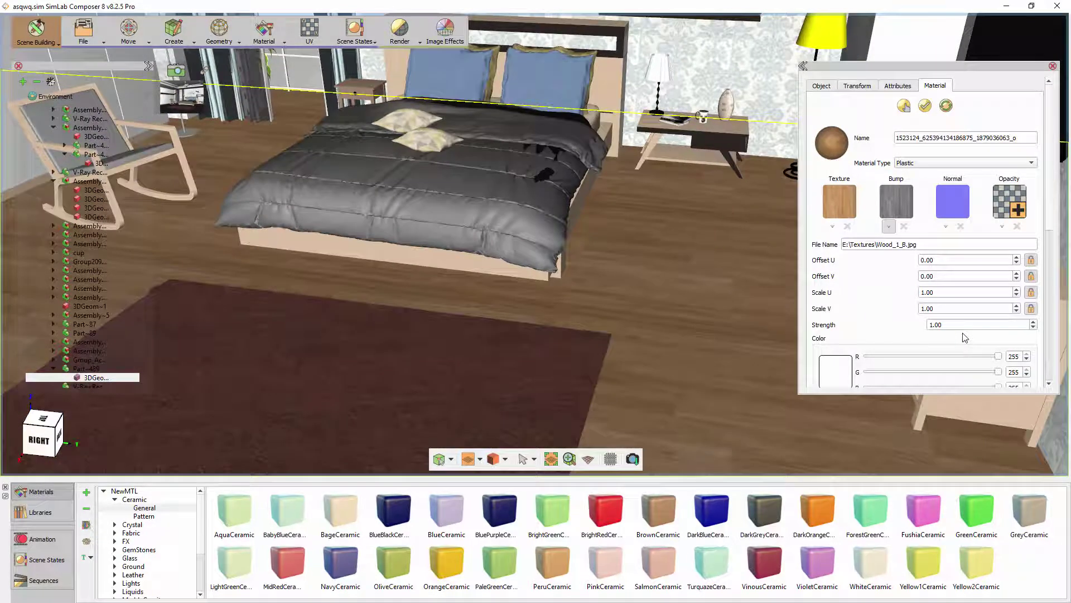
pyautogui.moveTo(952, 328); pyautogui.dragTo(919, 329)
pyautogui.write('0.3')
pyautogui.press('Return')
pyautogui.click(950, 229)
pyautogui.click(947, 226)
pyautogui.moveTo(949, 324); pyautogui.dragTo(917, 328)
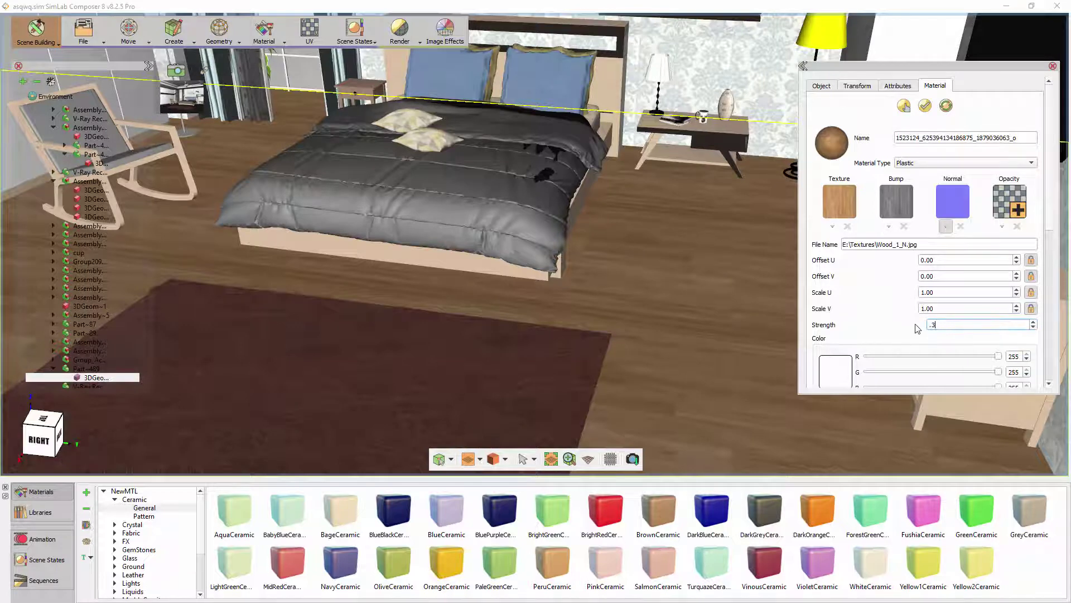
# Step: Set Scale U and Scale V of the floor's wood texture to 3
pyautogui.click(833, 226)
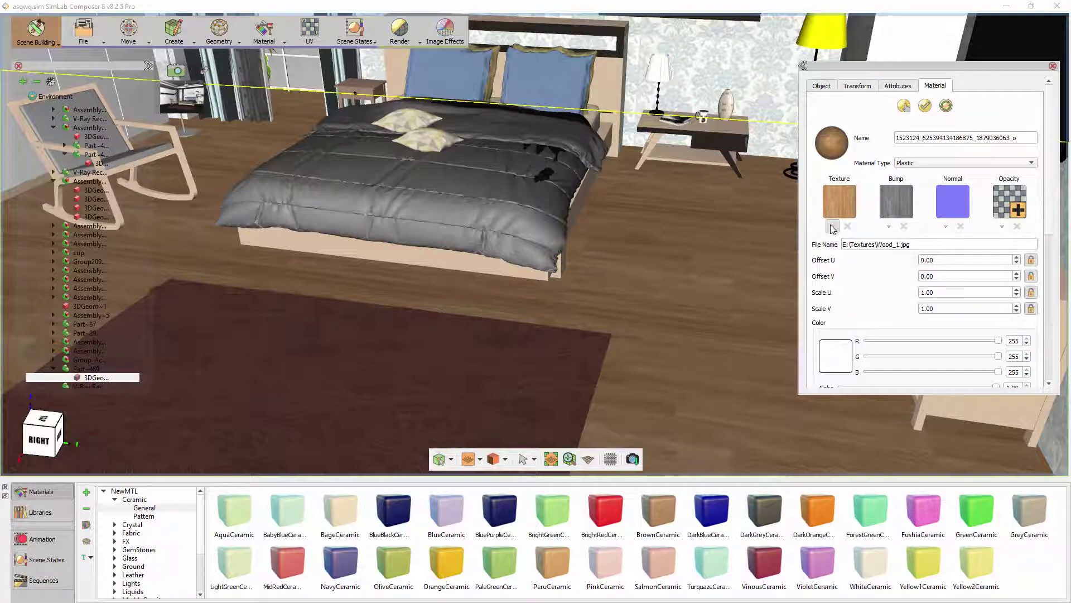
pyautogui.moveTo(941, 293); pyautogui.dragTo(926, 304)
pyautogui.write('3')
pyautogui.press('Tab')
pyautogui.write('3')
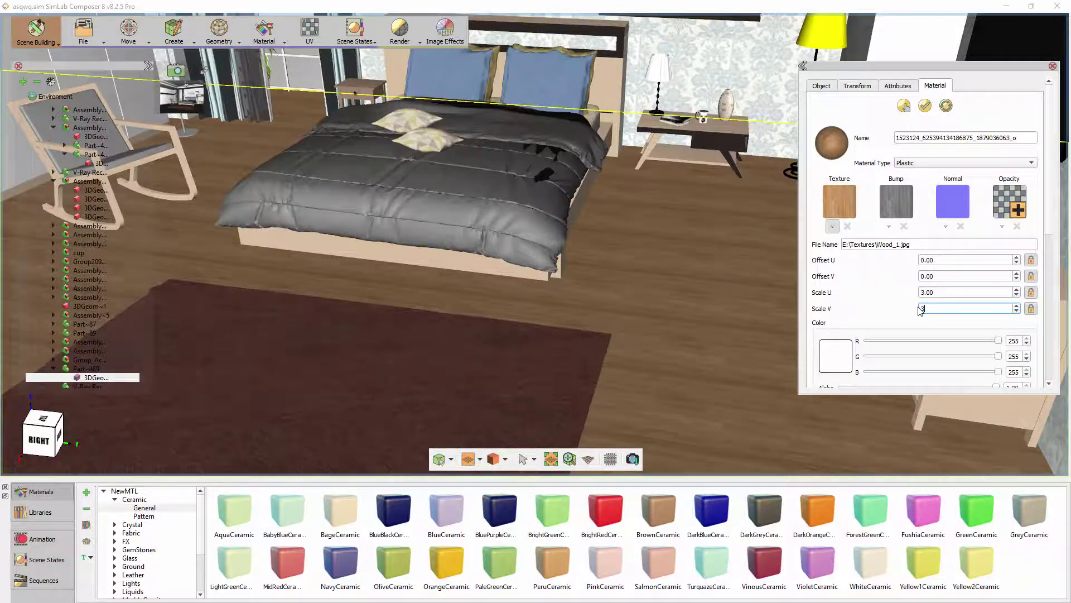
pyautogui.scroll(5, 738, 330)
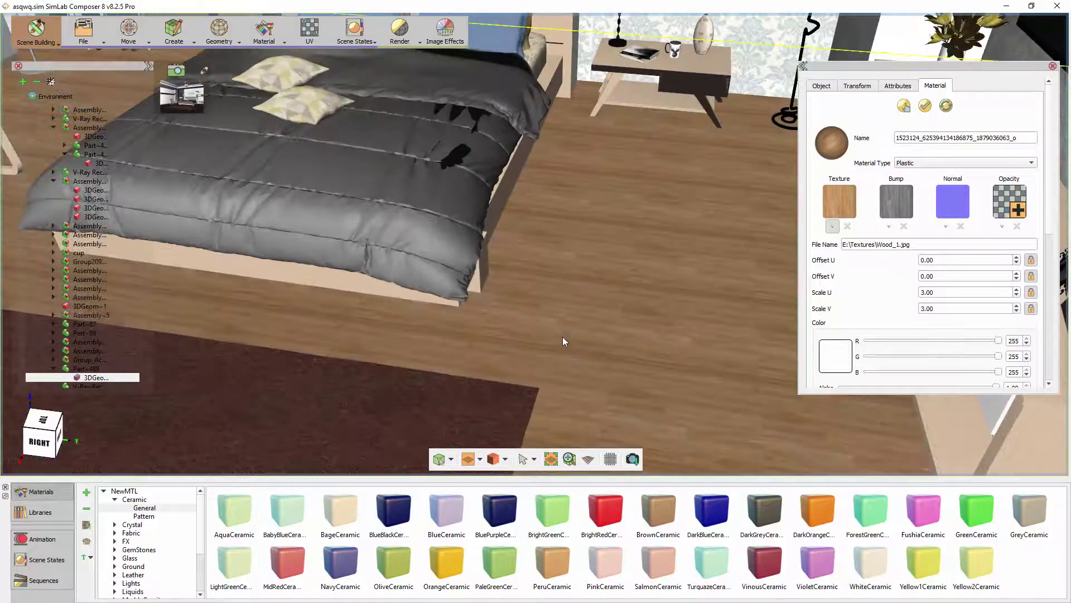
# Step: Set Scale U and Scale V of the floor's wood texture to 5 and check the linked scale of the other maps
pyautogui.moveTo(946, 294); pyautogui.dragTo(921, 301)
pyautogui.write('5')
pyautogui.press('Tab')
pyautogui.write('5')
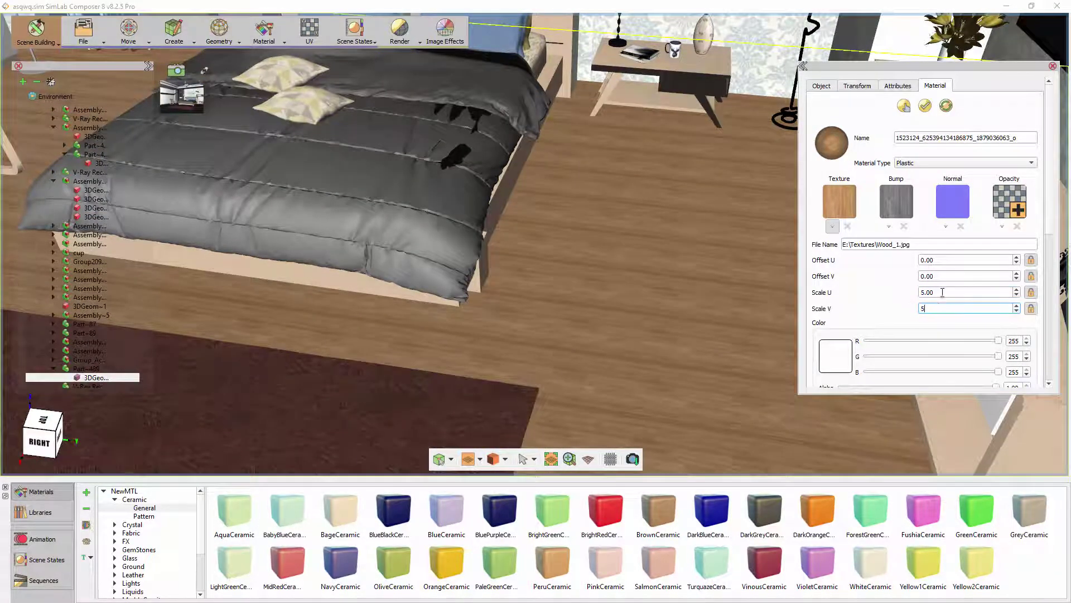
pyautogui.moveTo(947, 289); pyautogui.dragTo(909, 291)
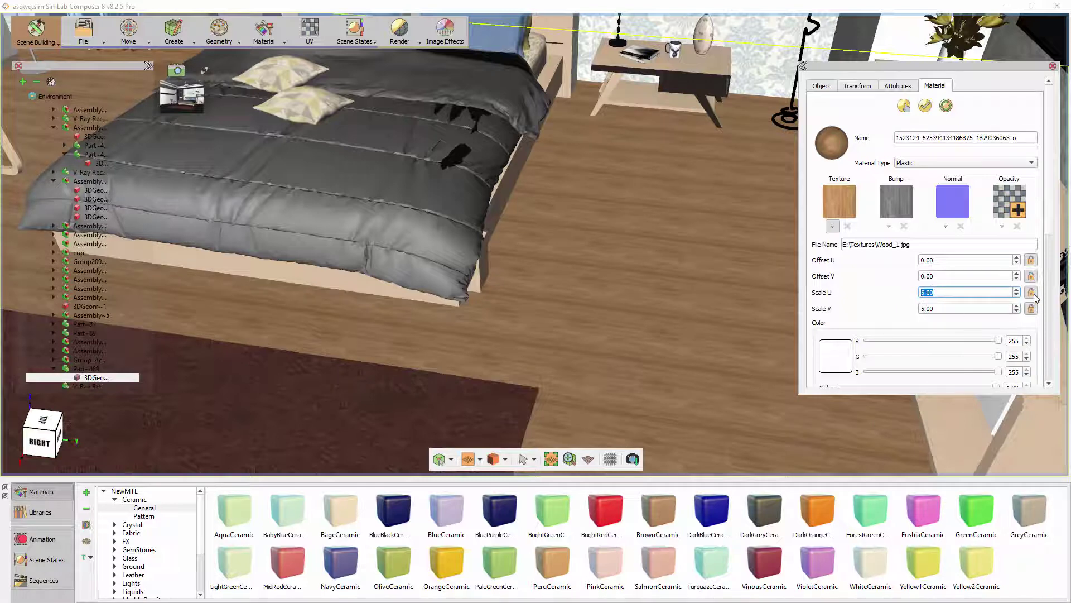
pyautogui.click(891, 228)
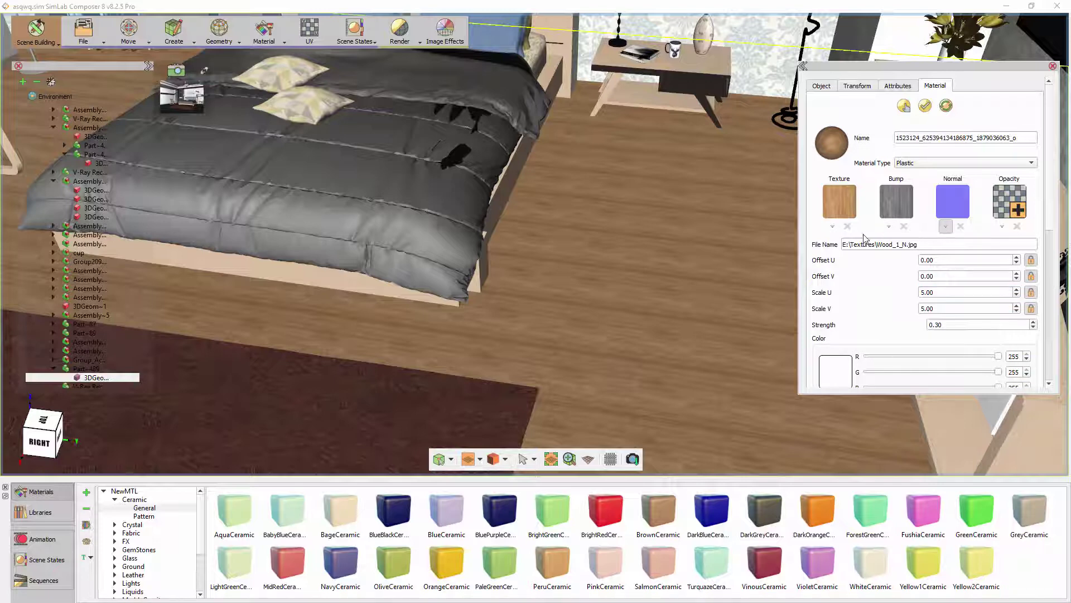
# Step: Set Scale U and Scale V of the floor's wood texture to 1
pyautogui.click(833, 228)
pyautogui.click(940, 292)
pyautogui.write('1')
pyautogui.press('Tab')
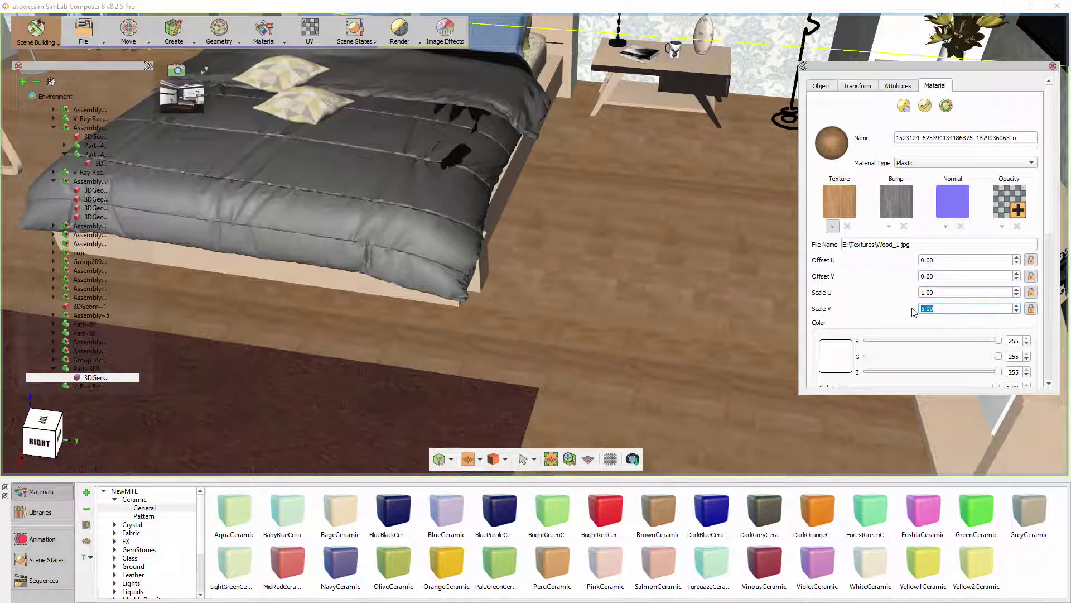
pyautogui.moveTo(611, 286); pyautogui.dragTo(633, 268)
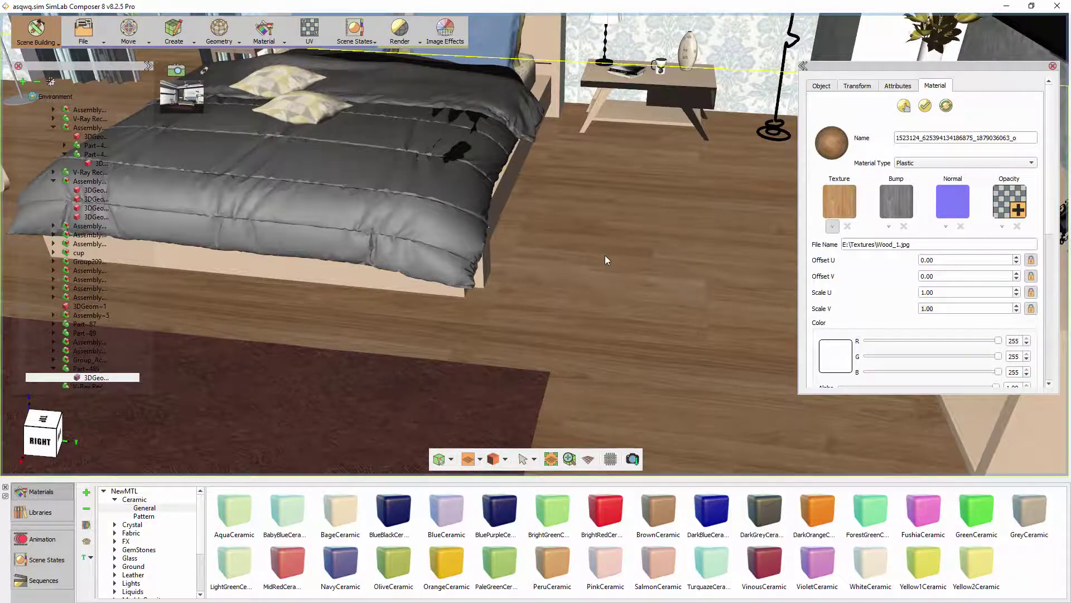
# Step: Apply the ZebraFabric material from the Fabric Pattern library to the small patterned pillows on the bed
pyautogui.moveTo(451, 177); pyautogui.dragTo(638, 283)
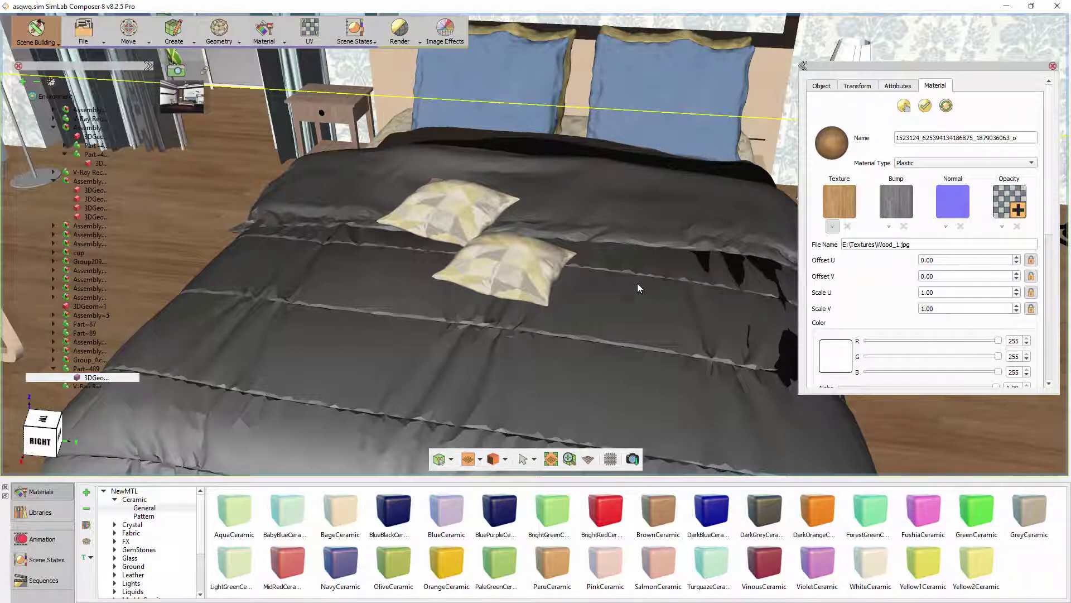
pyautogui.click(162, 507)
pyautogui.scroll(-1, 204, 533)
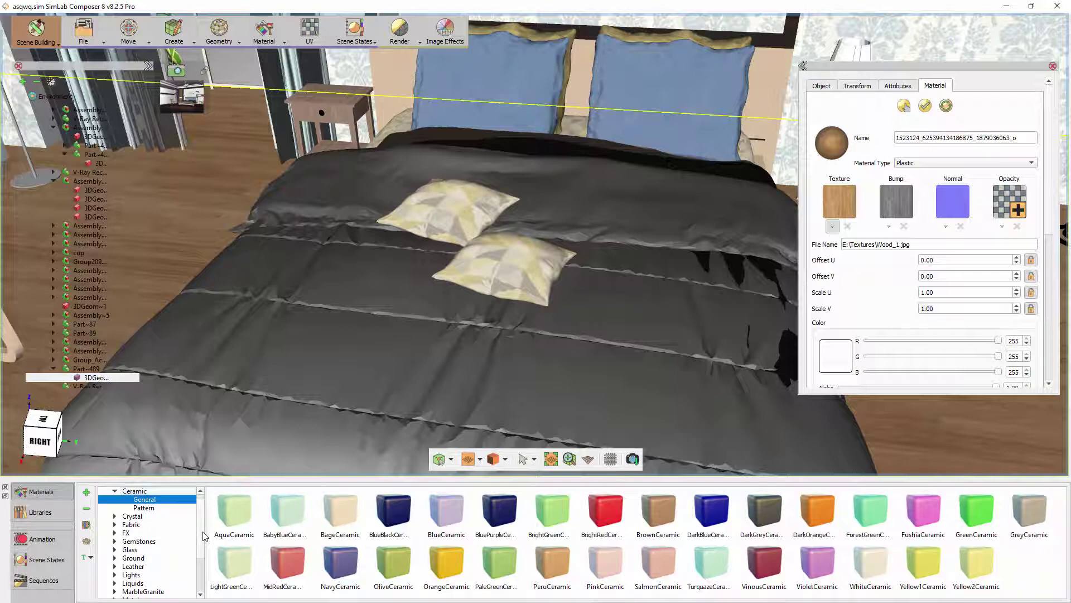
pyautogui.click(135, 525)
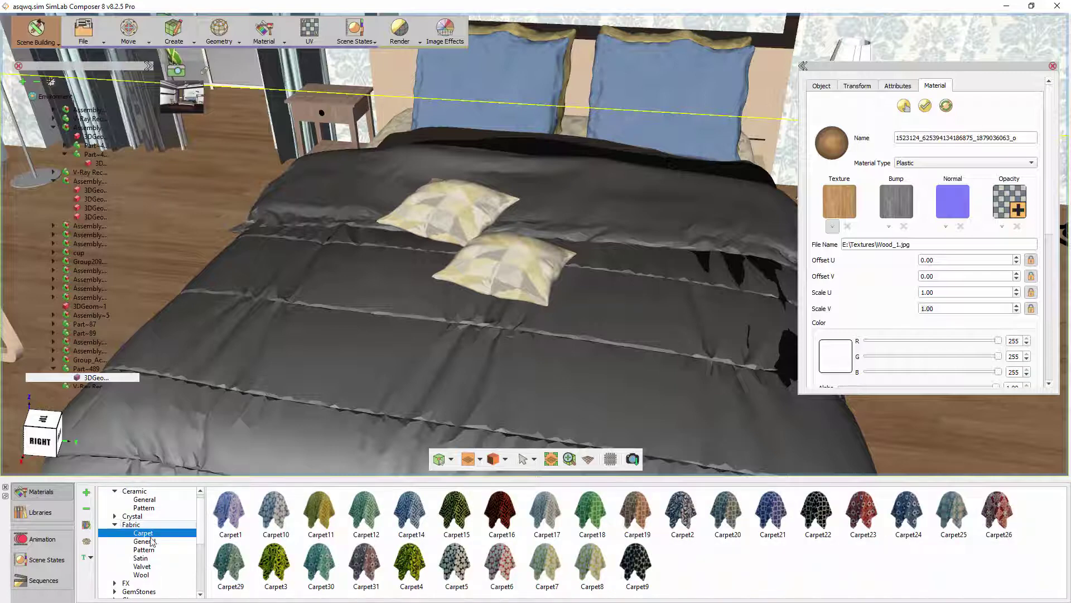
pyautogui.click(148, 551)
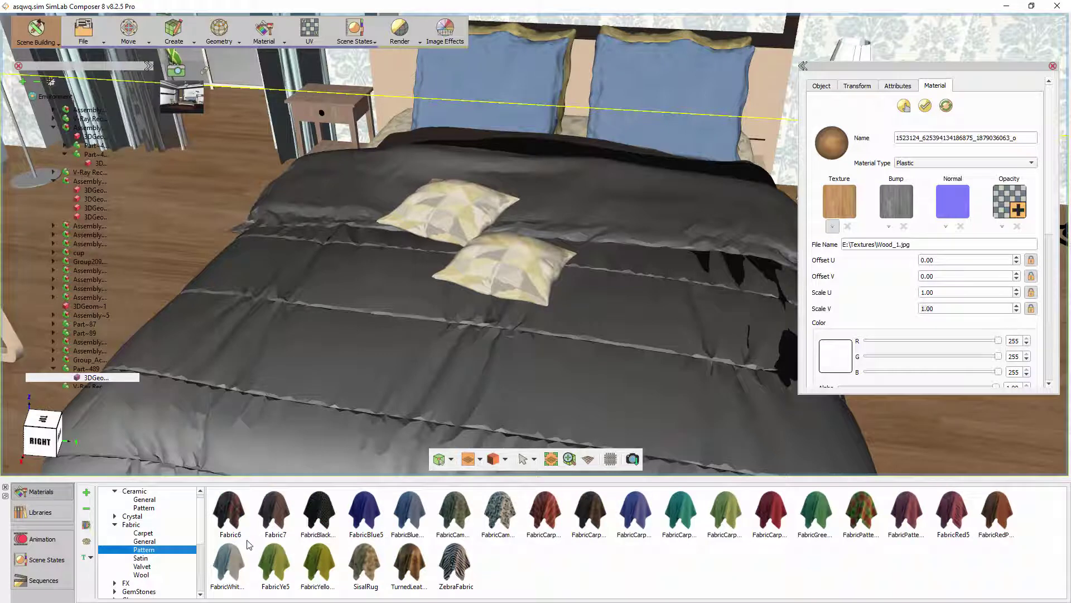
pyautogui.moveTo(459, 561); pyautogui.dragTo(508, 262)
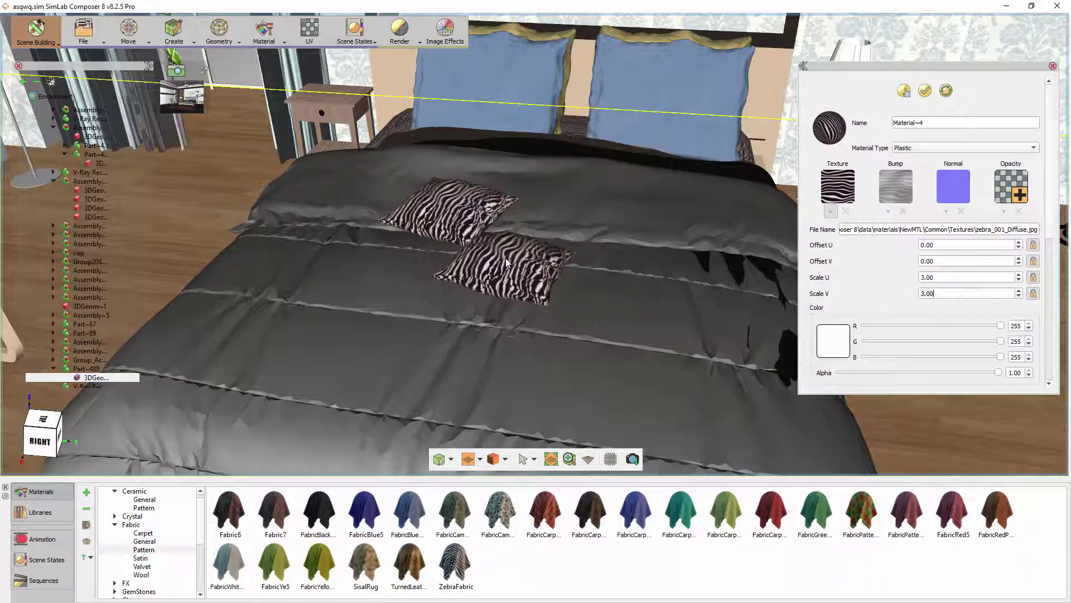
# Step: Try the blue and green carpet fabrics from the Pattern library on the small bed pillows and undo the fabric changes
pyautogui.moveTo(645, 514); pyautogui.dragTo(503, 273)
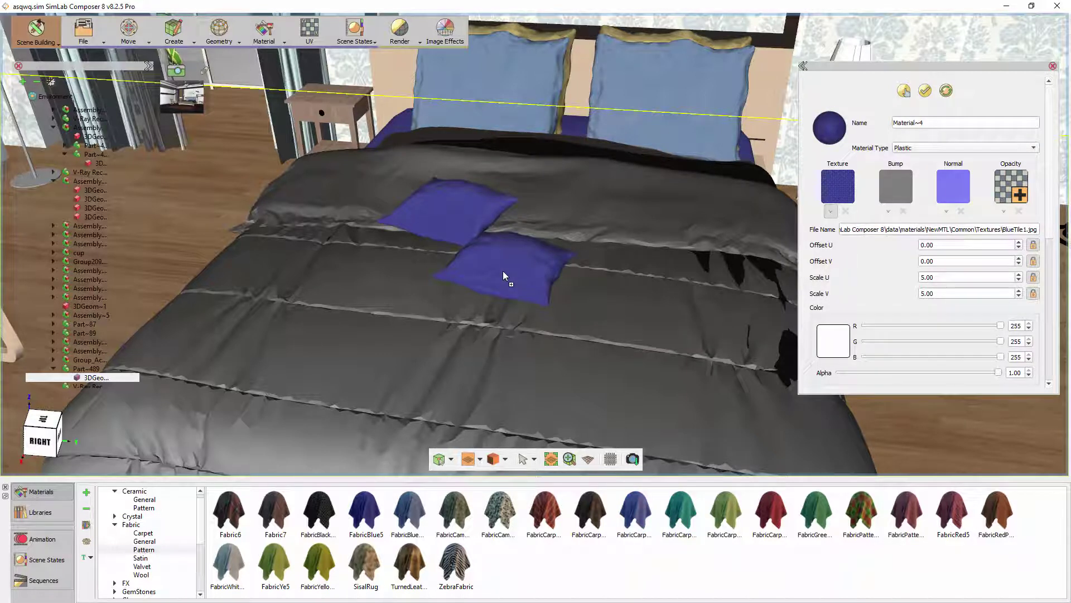
pyautogui.moveTo(682, 513); pyautogui.dragTo(511, 279)
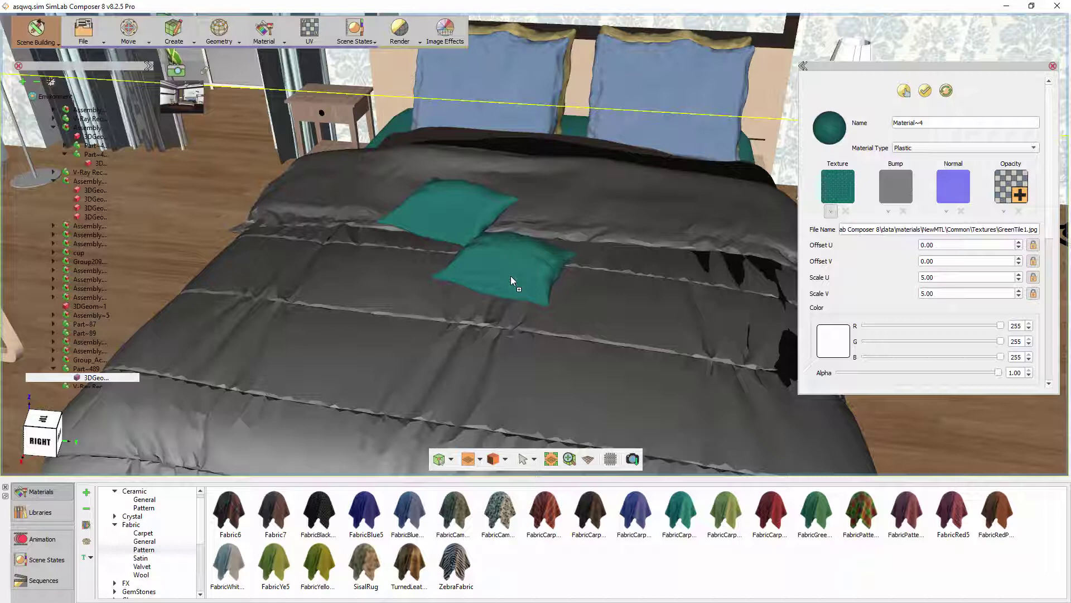
pyautogui.hotkey('ctrl', 'z')
pyautogui.hotkey('ctrl', 'z')
pyautogui.hotkey('ctrl', 'z')
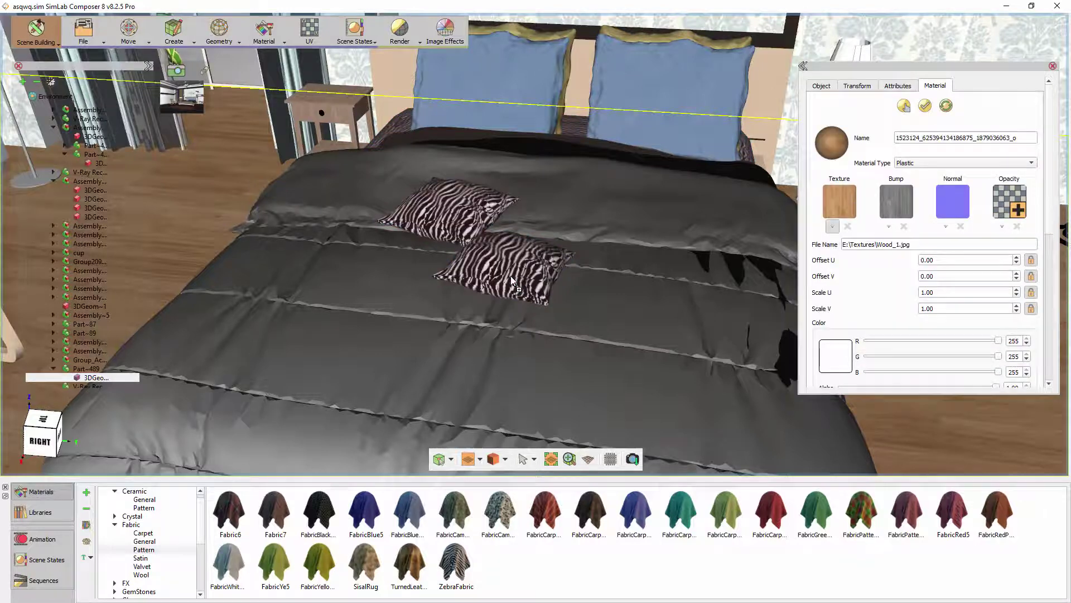
# Step: Try the red FabricCarpet1 material on the selected front small pillow alone and undo it
pyautogui.click(511, 276)
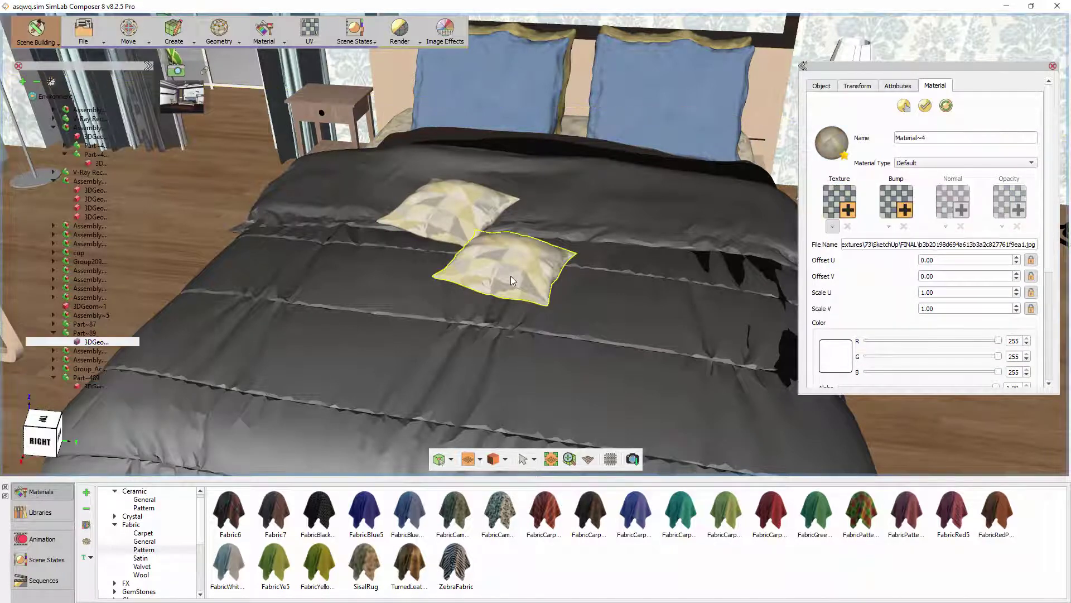
pyautogui.moveTo(541, 504); pyautogui.dragTo(508, 275)
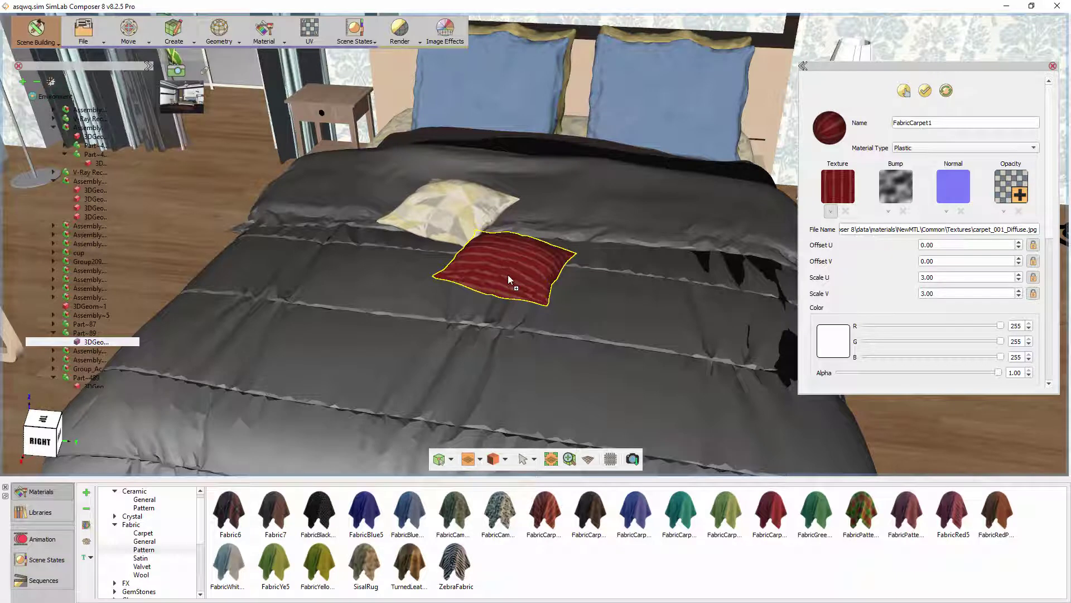
pyautogui.hotkey('ctrl', 'z')
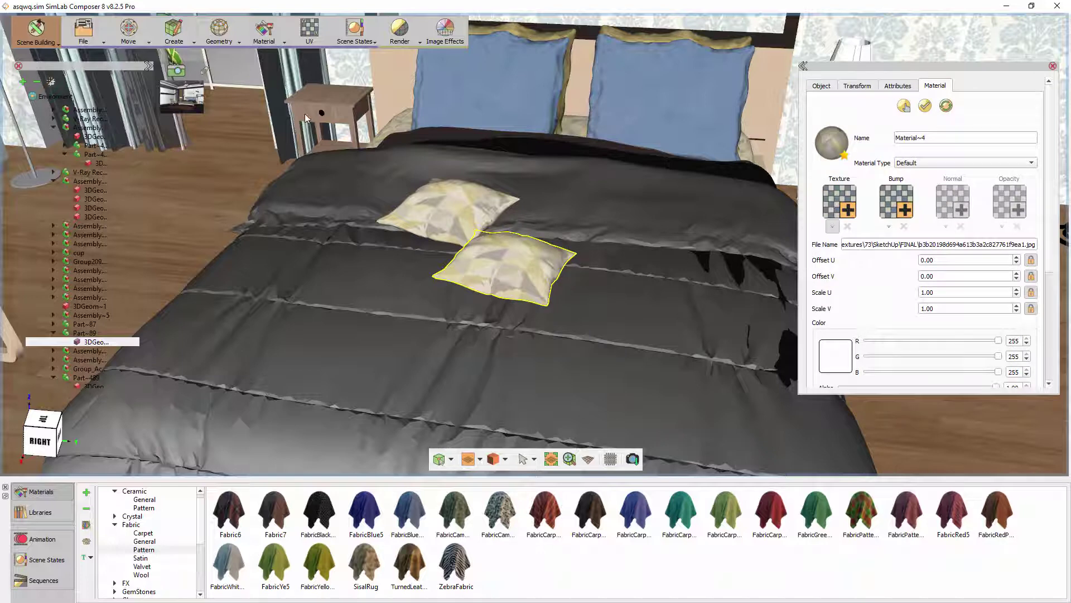
# Step: Open the scene materials list, view all materials, and limit the list to those of the selected pillow
pyautogui.click(264, 31)
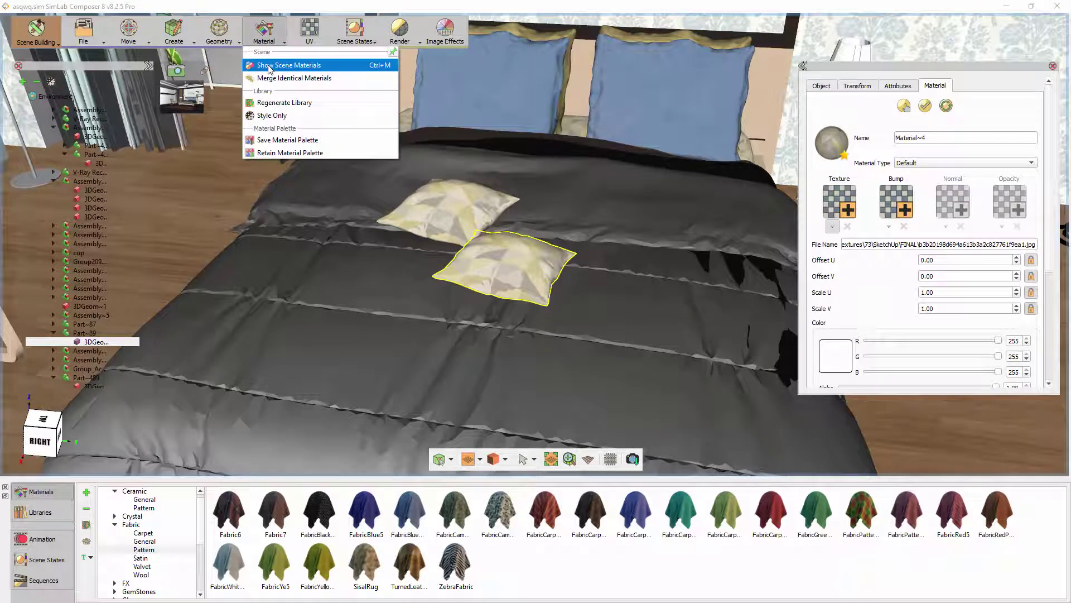
pyautogui.click(269, 66)
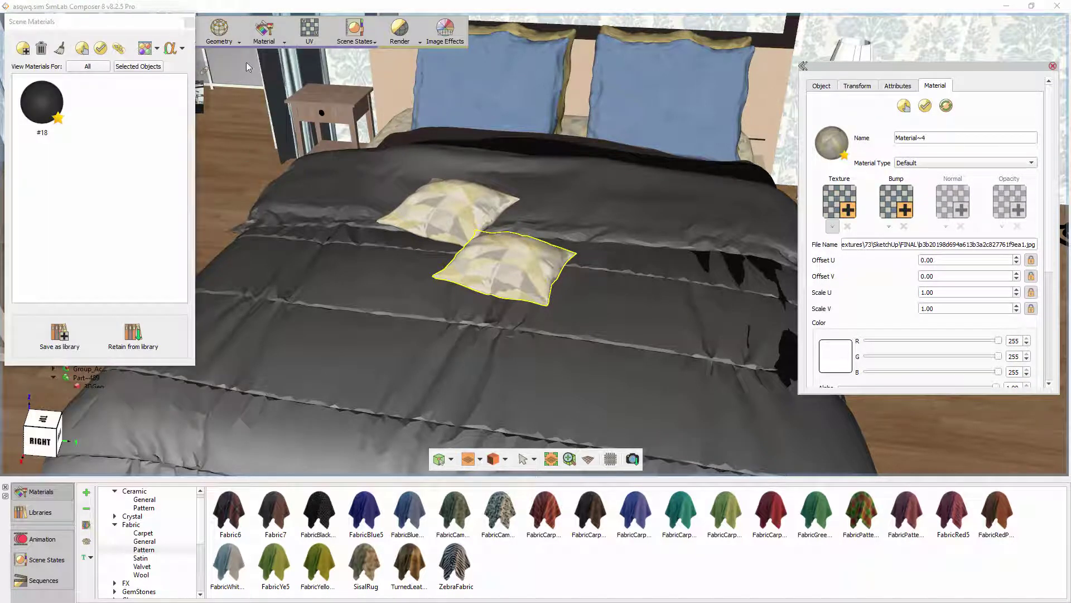
pyautogui.moveTo(164, 28); pyautogui.dragTo(217, 74)
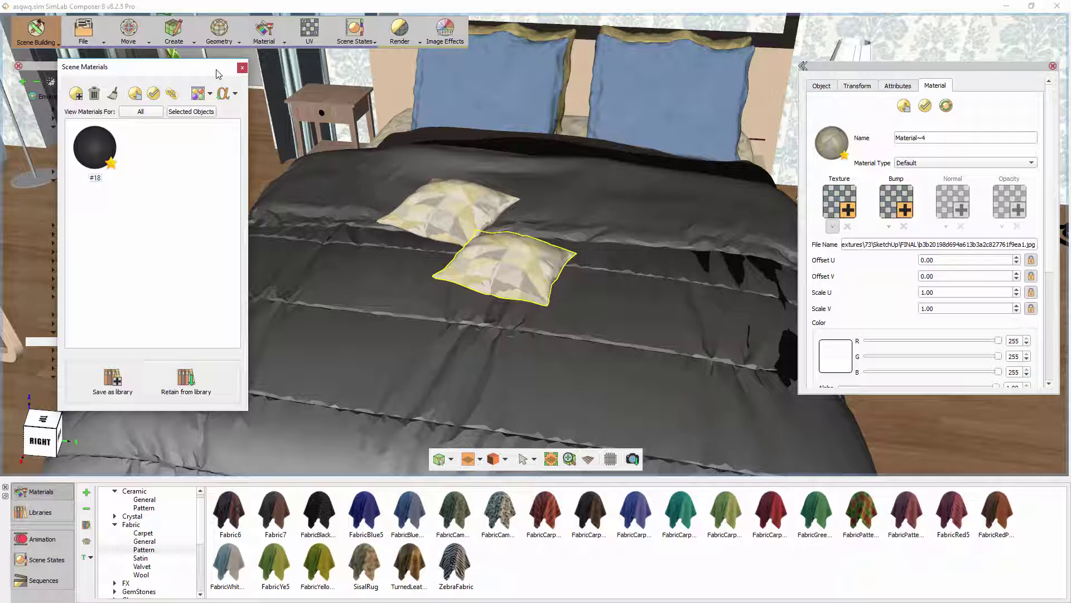
pyautogui.click(149, 112)
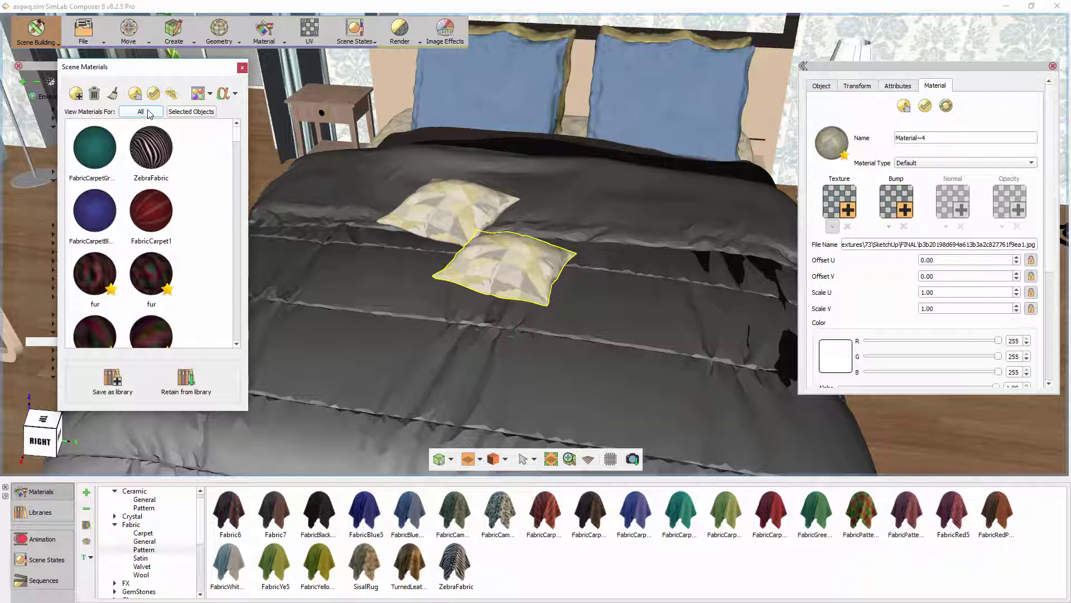
pyautogui.click(185, 113)
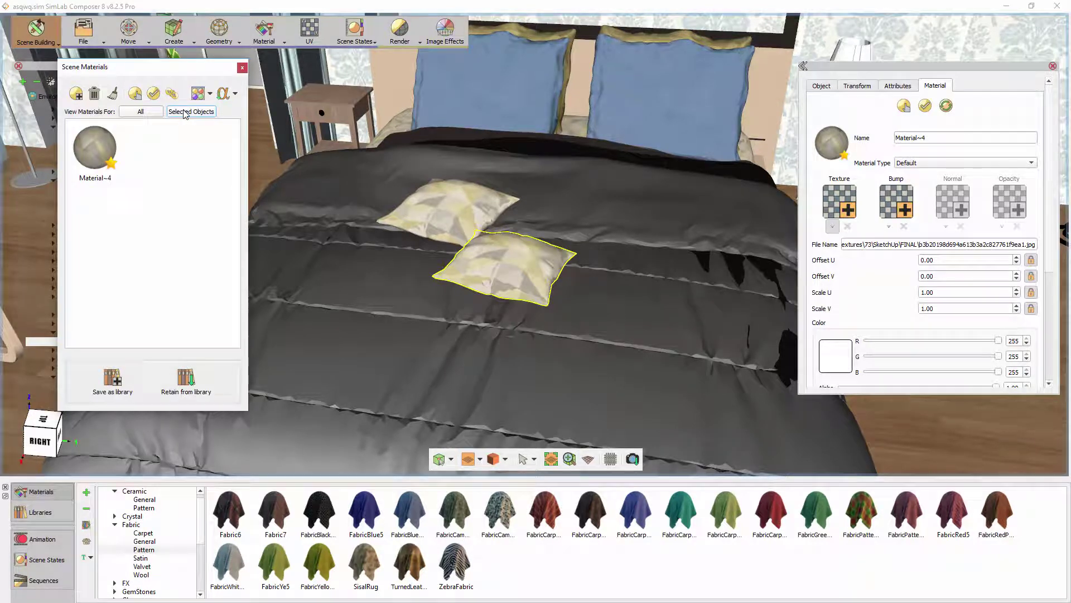
# Step: Select every object in the scene that uses Material~4 and inspect the selection on the bed
pyautogui.rightClick(102, 138)
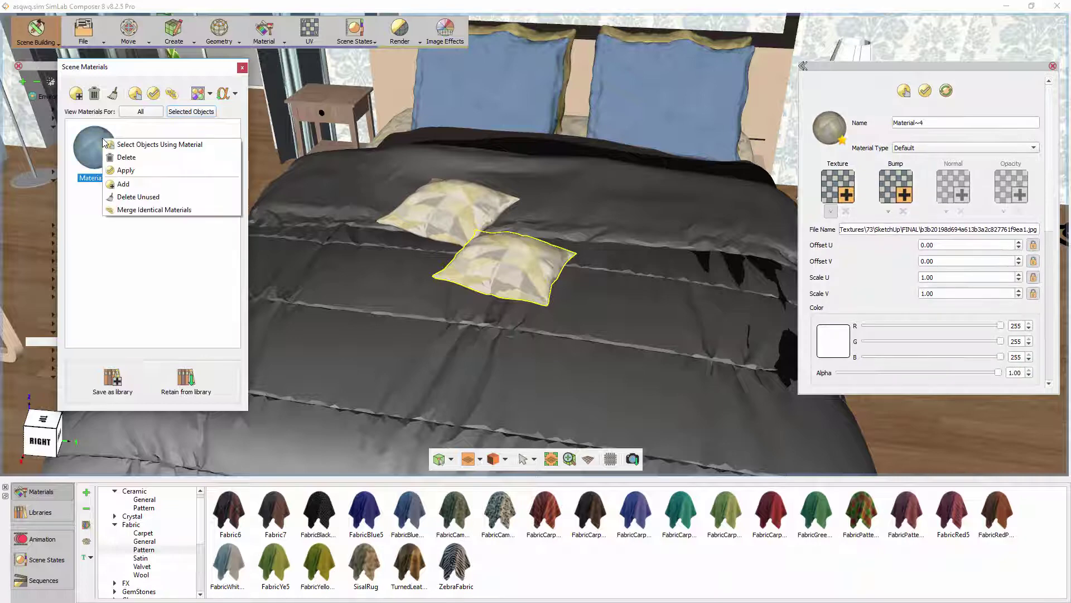
pyautogui.click(138, 145)
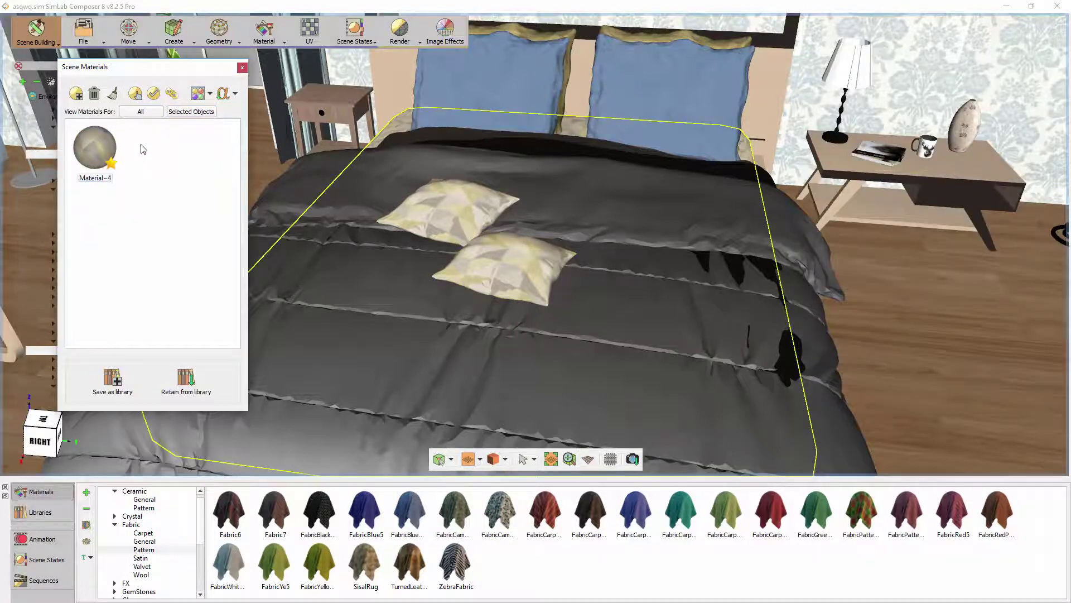
pyautogui.moveTo(445, 260); pyautogui.dragTo(416, 171, button='middle')
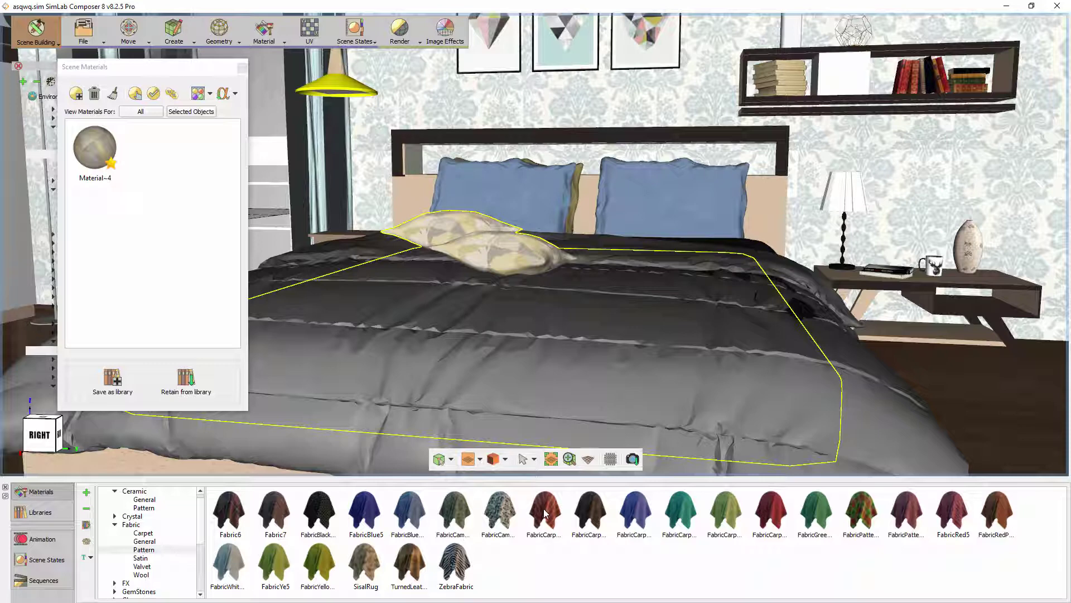
# Step: Try replacing Material~4 in the scene materials list with the red striped carpet fabric from the library
pyautogui.moveTo(546, 512); pyautogui.dragTo(100, 149)
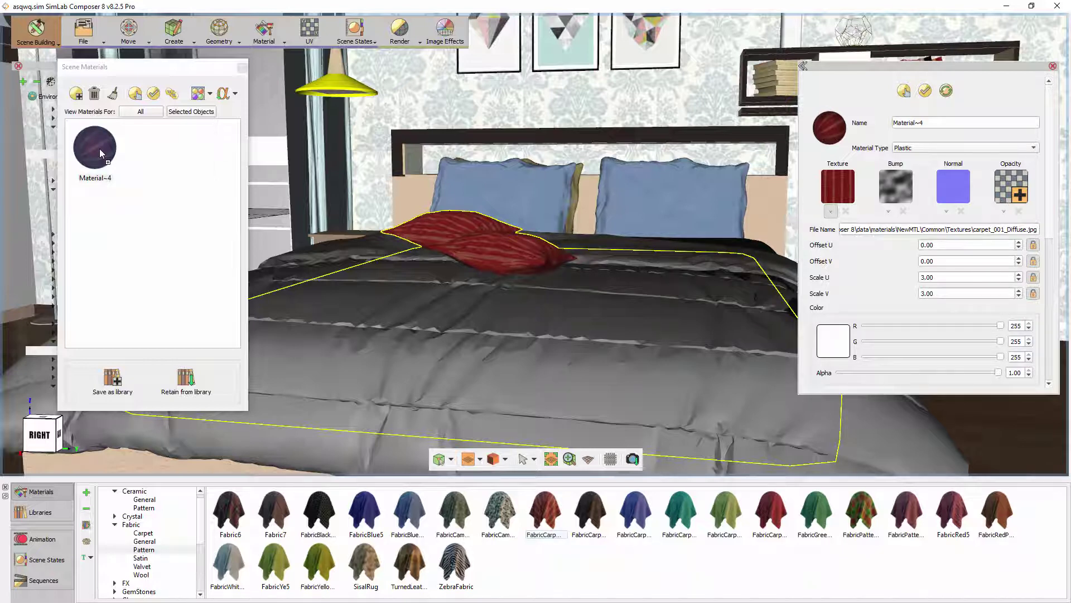
pyautogui.click(100, 149)
pyautogui.rightClick(99, 149)
pyautogui.click(117, 158)
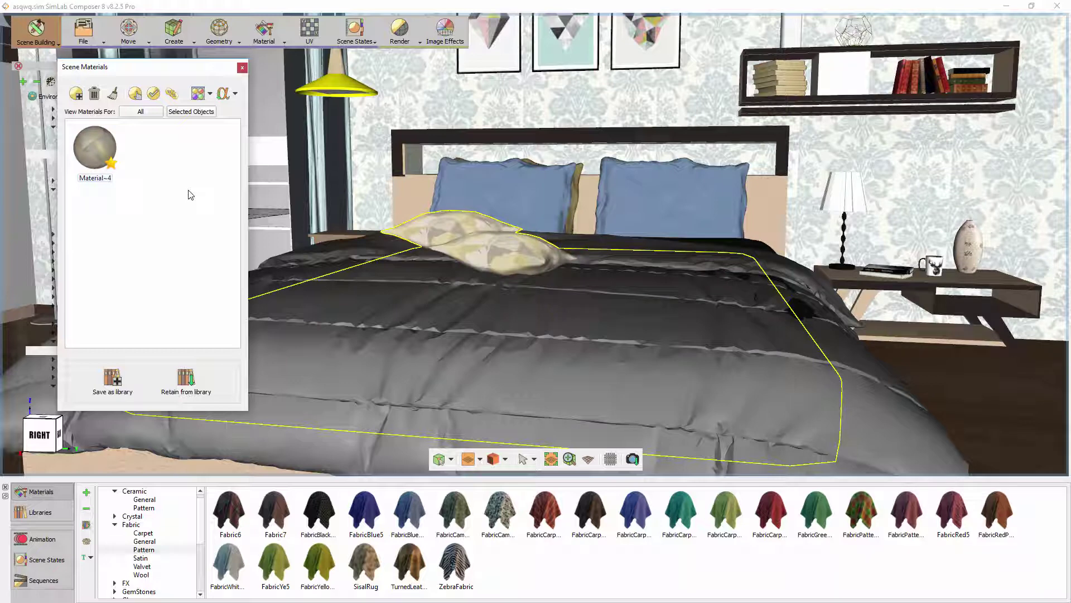
# Step: Apply the red FabricCarpet1 material to the front small pillow only and list the materials used by both small pillows
pyautogui.doubleClick(499, 254)
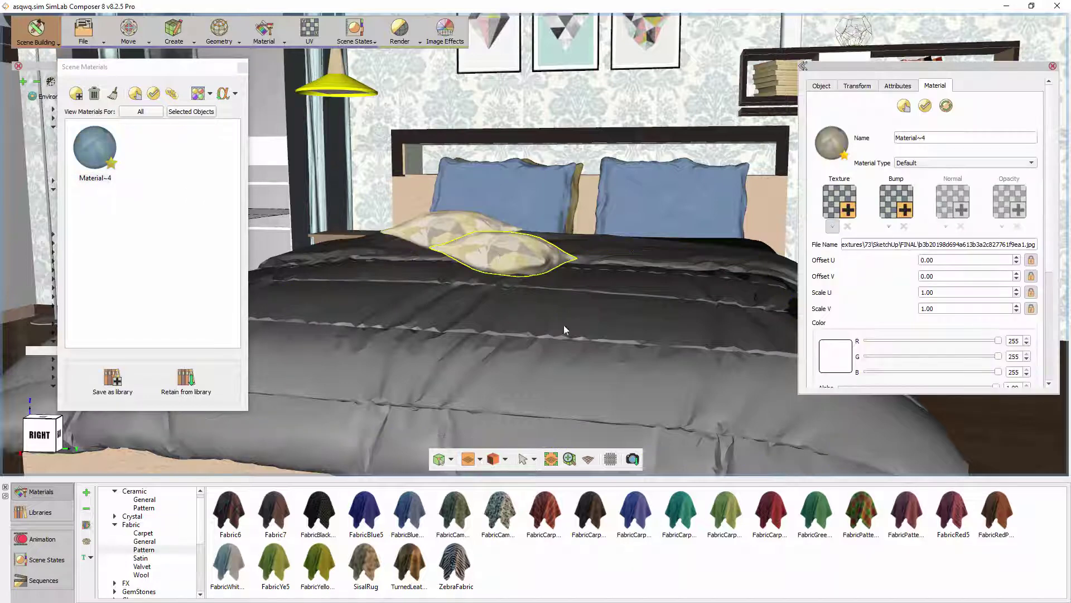
pyautogui.moveTo(546, 508); pyautogui.dragTo(489, 255)
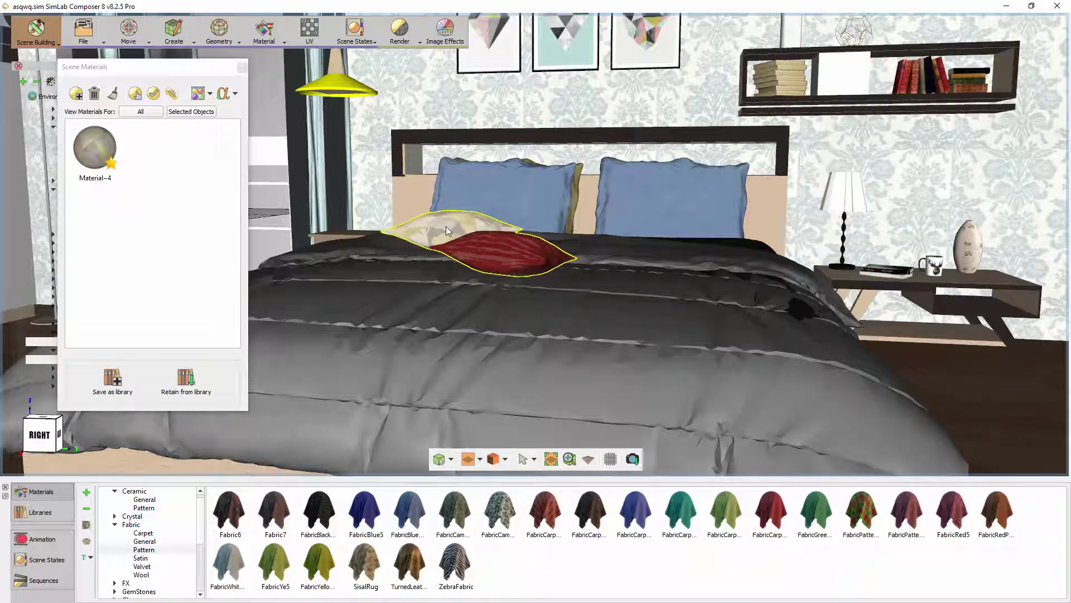
pyautogui.click(191, 112)
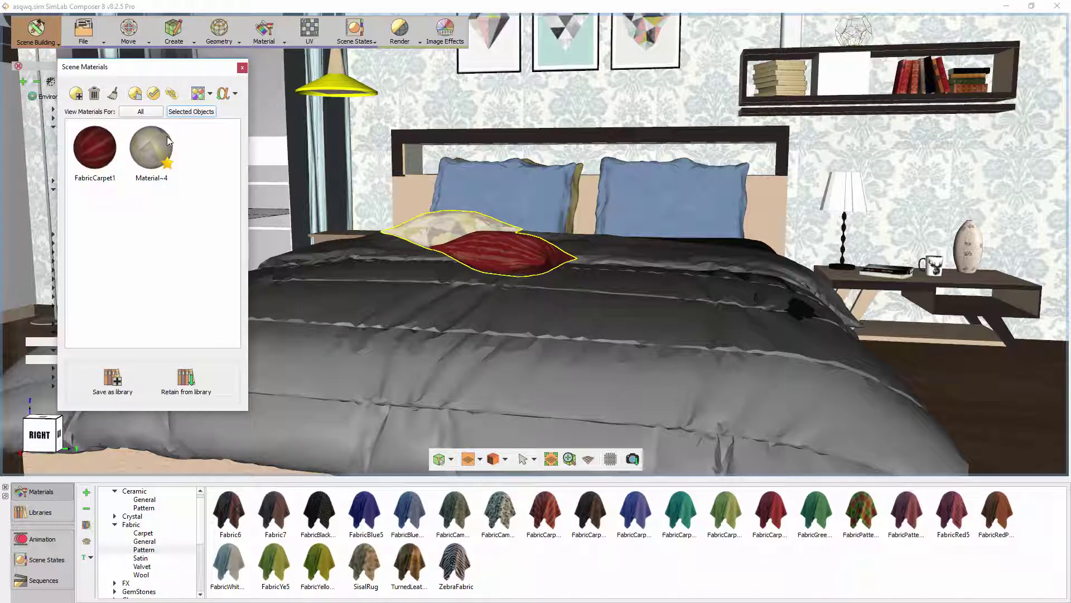
pyautogui.click(95, 146)
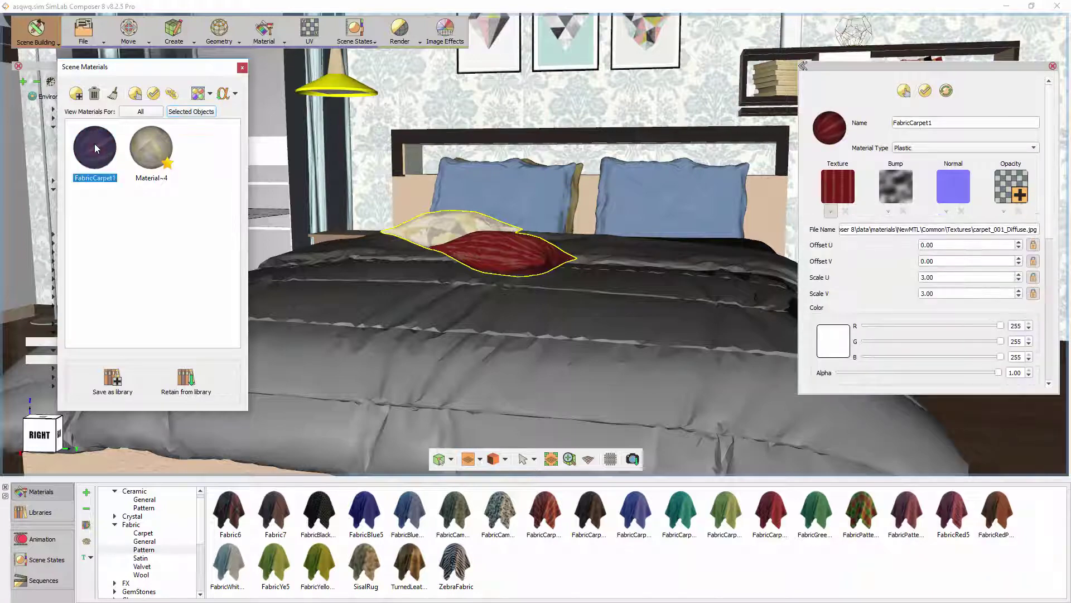
pyautogui.moveTo(401, 233); pyautogui.dragTo(427, 300, button='middle')
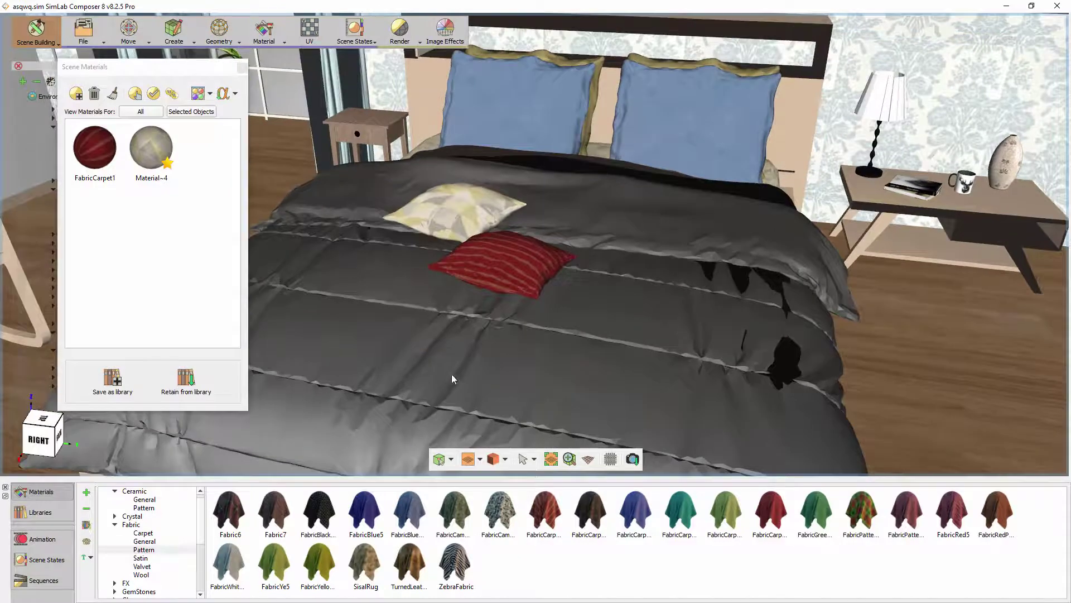
# Step: Apply a camouflage fabric to the front small pillow, and try TurnedLeather before a yellow patterned fabric on the rear one
pyautogui.moveTo(499, 510); pyautogui.dragTo(491, 264)
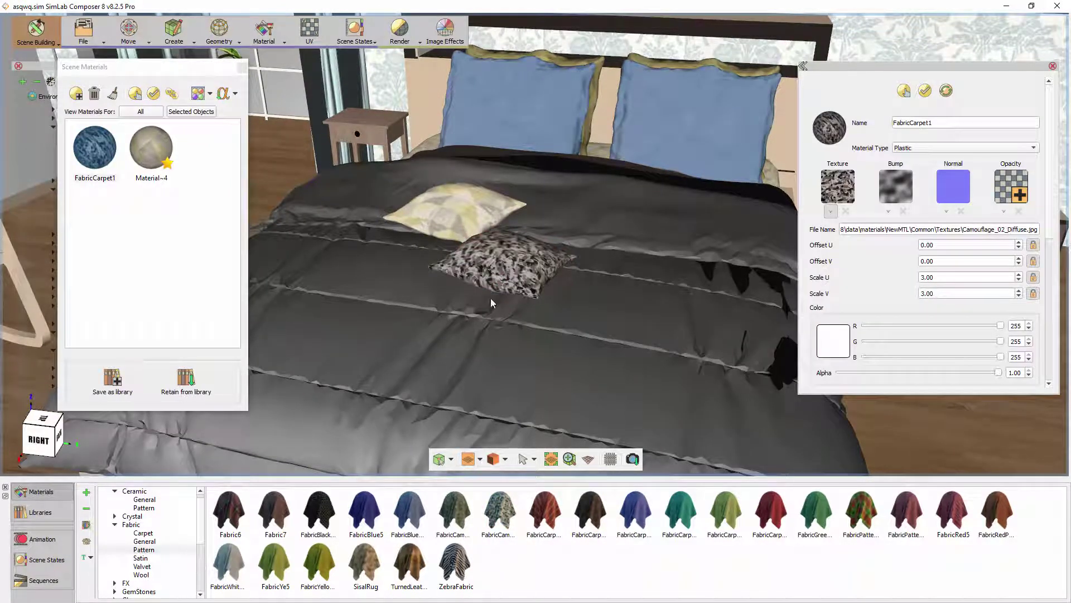
pyautogui.moveTo(405, 562); pyautogui.dragTo(446, 208)
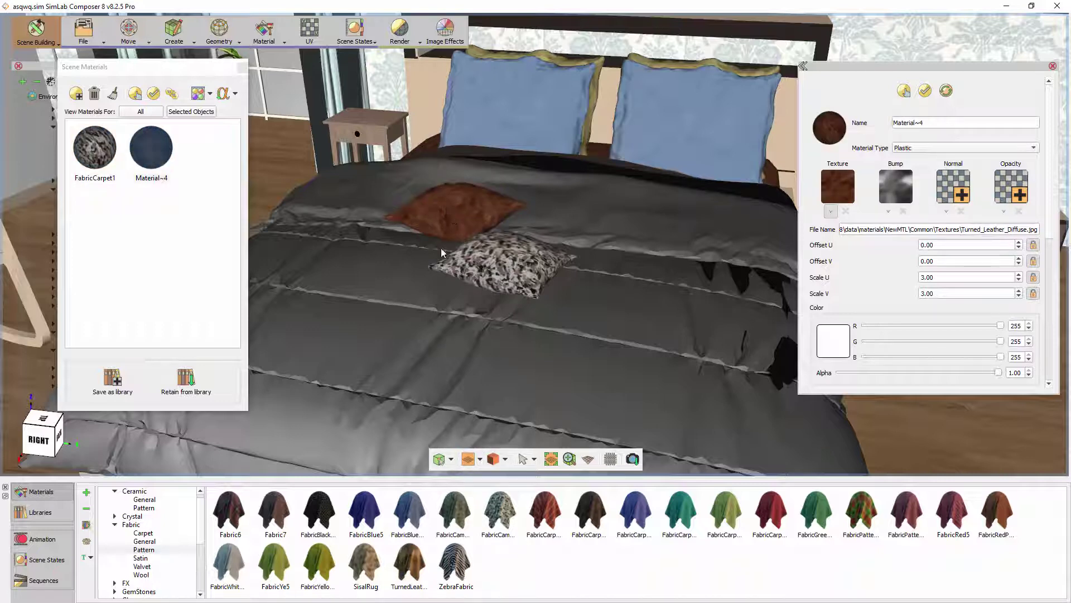
pyautogui.moveTo(317, 564); pyautogui.dragTo(451, 204)
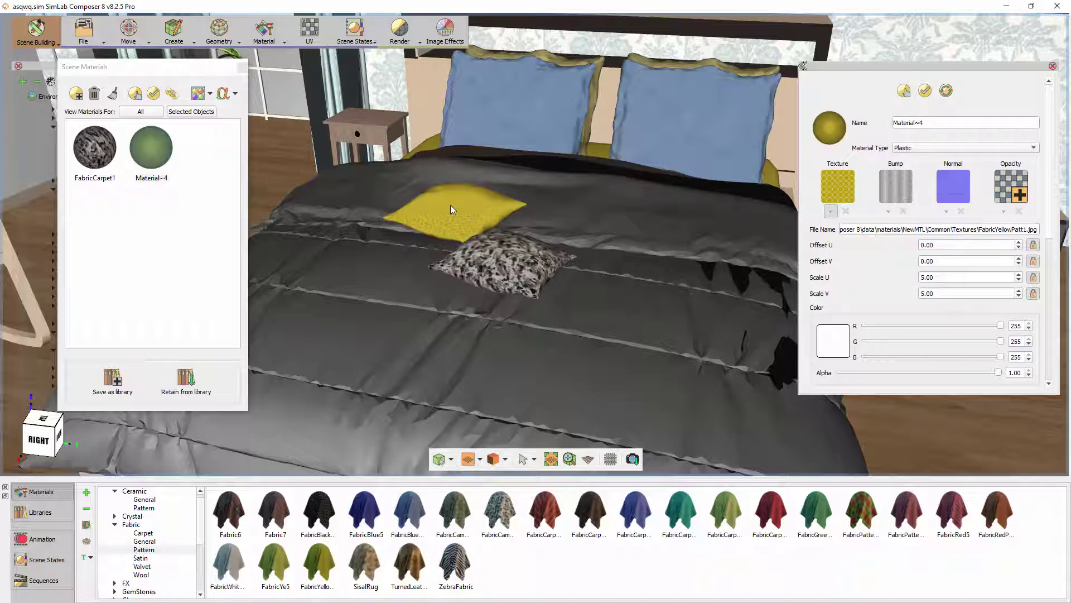
# Step: Assign Material~4 from the scene materials list to the front small pillow
pyautogui.click(481, 252)
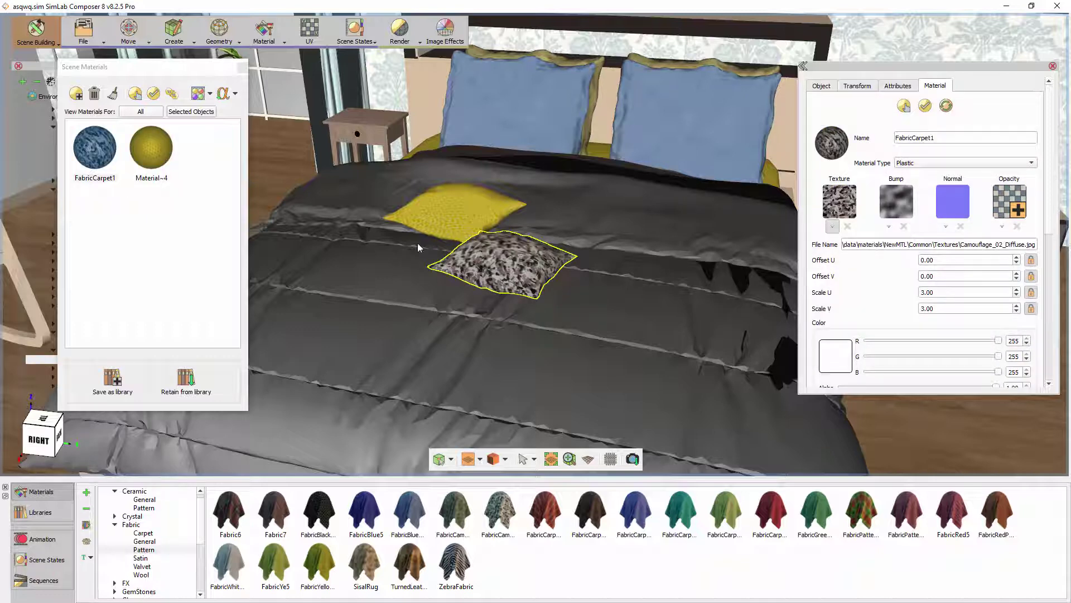
pyautogui.rightClick(157, 153)
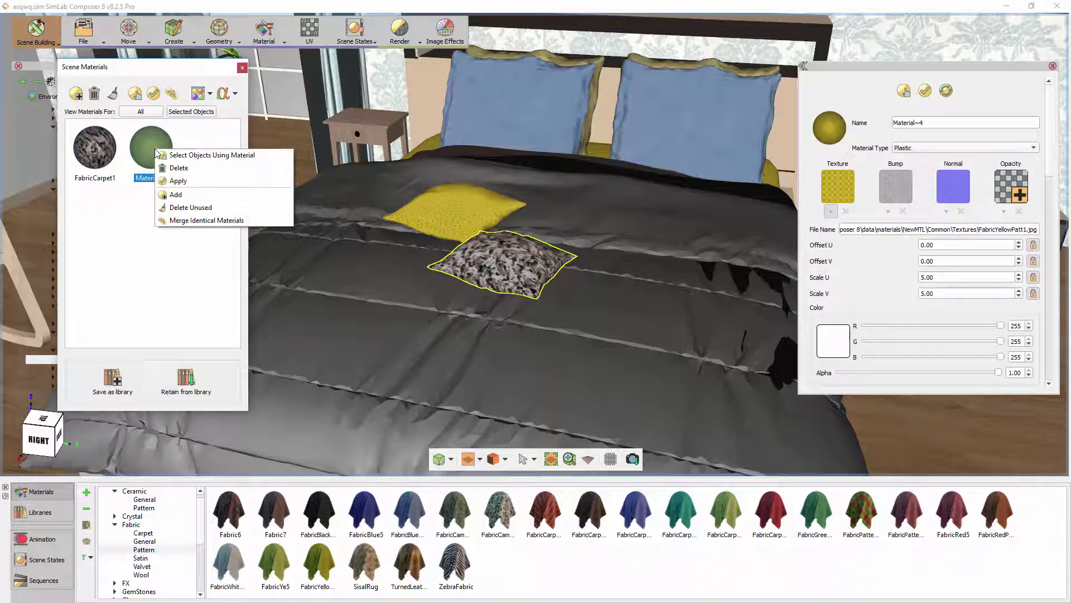
pyautogui.click(180, 182)
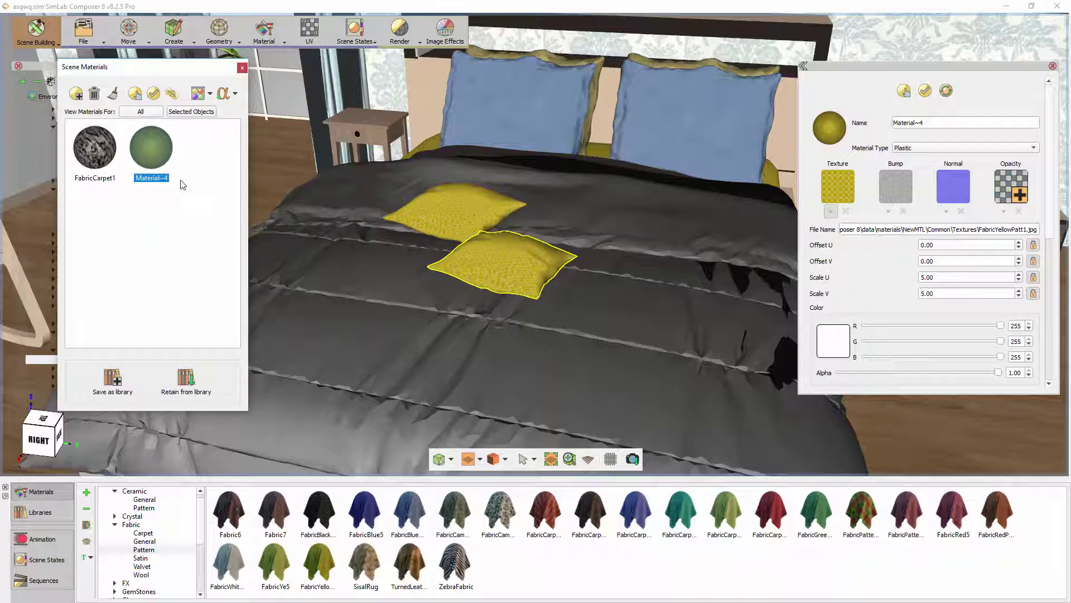
# Step: Select all objects using Material~4, inspect them on the bed, and undo the front pillow's material assignment
pyautogui.rightClick(168, 157)
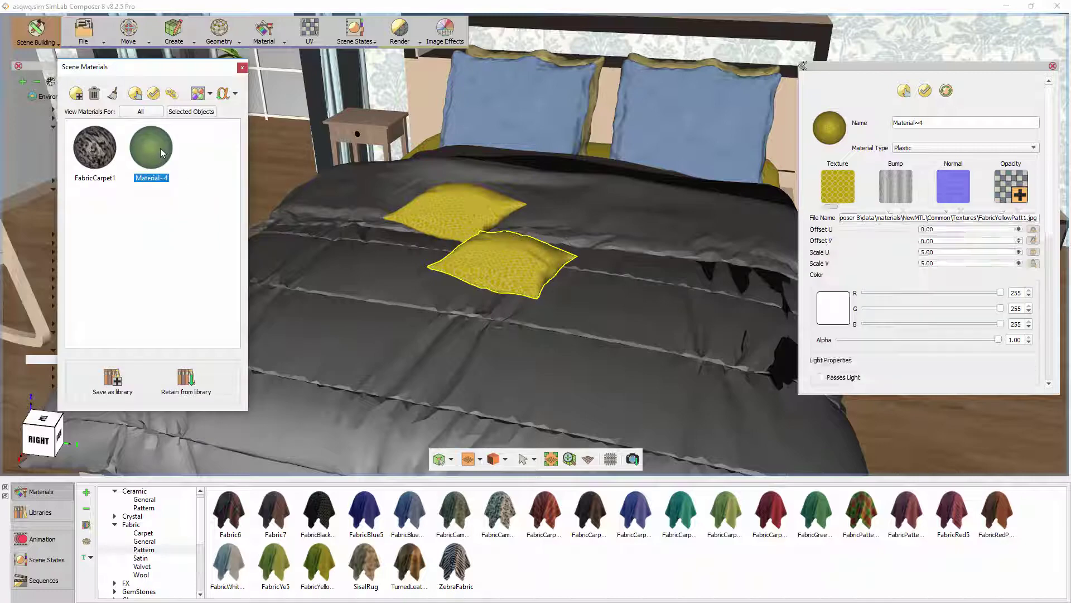
pyautogui.click(174, 158)
pyautogui.moveTo(450, 211); pyautogui.dragTo(453, 182, button='middle')
pyautogui.moveTo(453, 182); pyautogui.dragTo(446, 216)
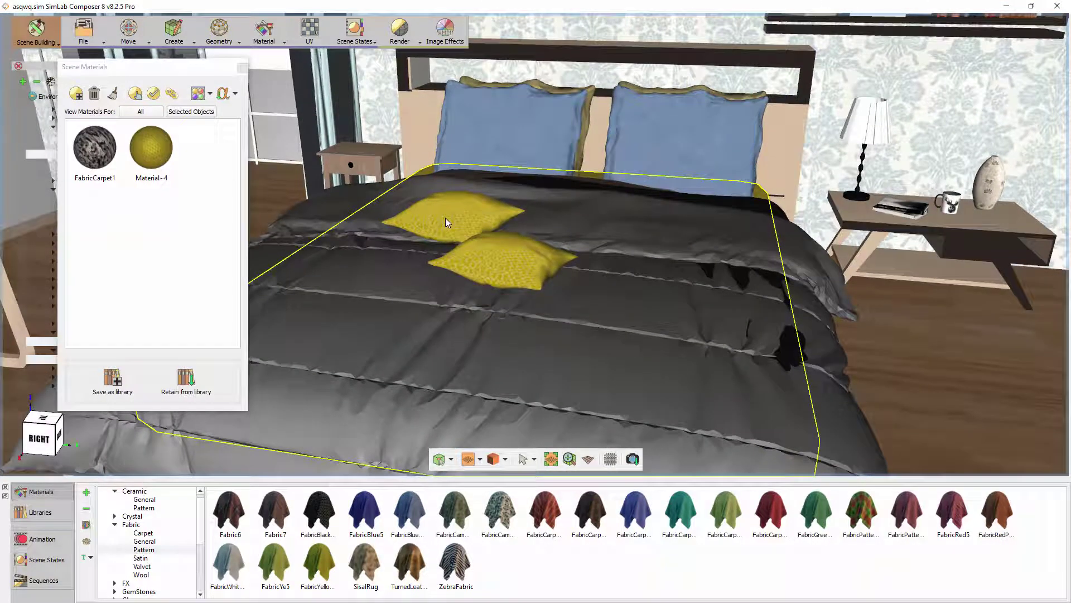
pyautogui.hotkey('ctrl', 'z')
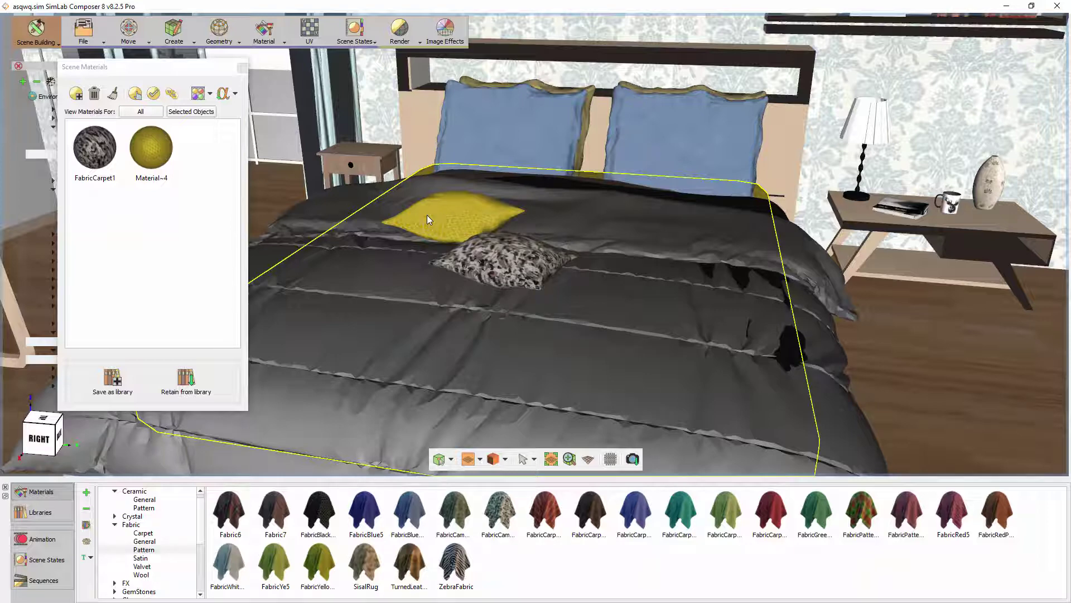
# Step: Copy the properties of Material~4 onto the FabricCarpet1 material within the scene materials list
pyautogui.click(155, 154)
pyautogui.doubleClick(156, 158)
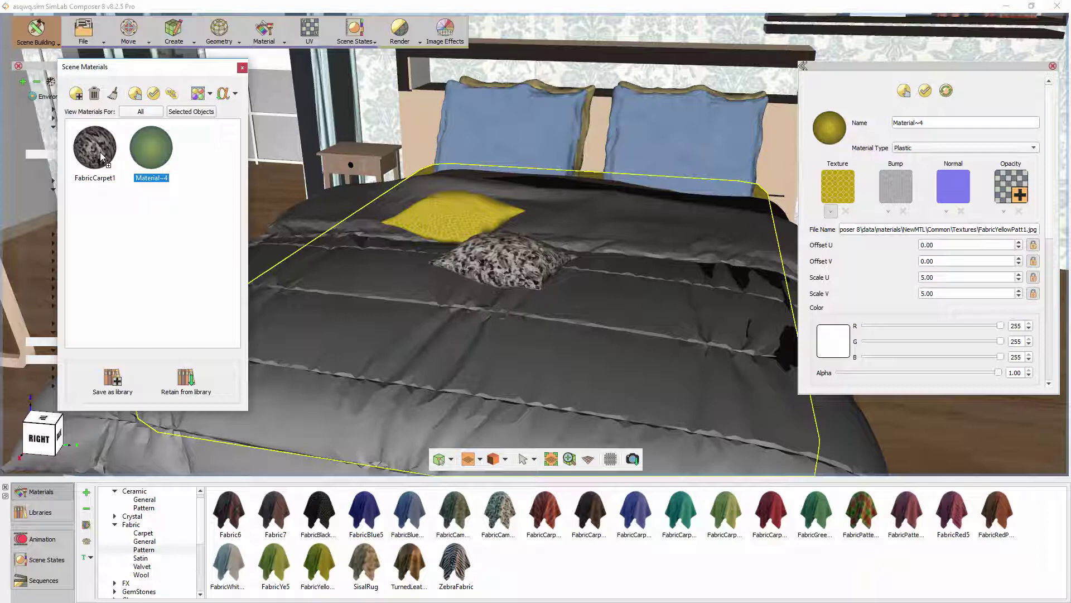
pyautogui.moveTo(100, 153); pyautogui.dragTo(99, 152)
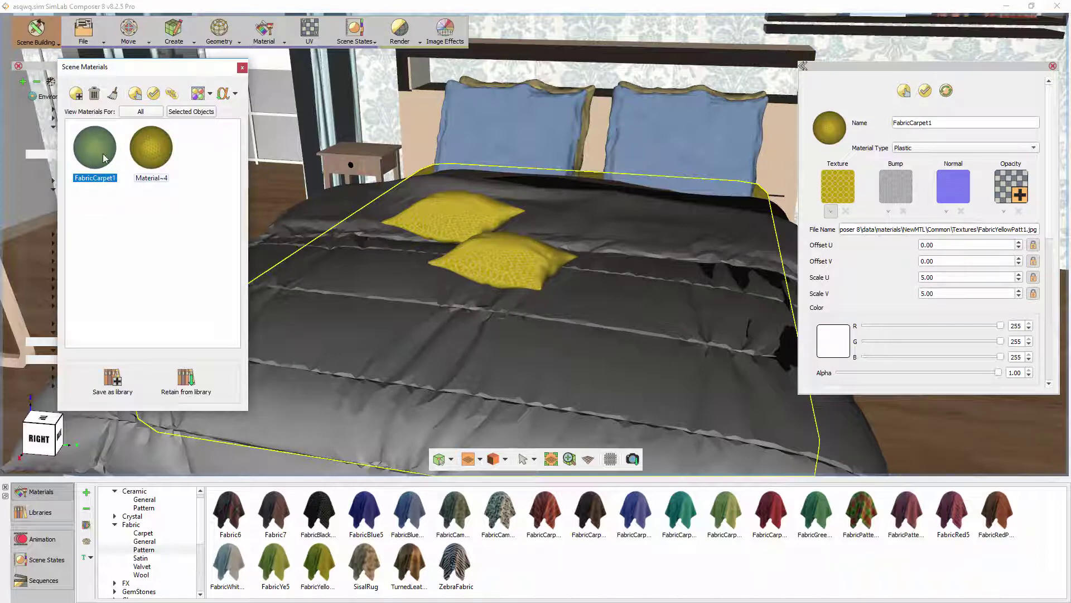
# Step: Check which objects use FabricCarpet1 and which use Material~4 by selecting the objects of each material
pyautogui.rightClick(110, 161)
pyautogui.click(141, 157)
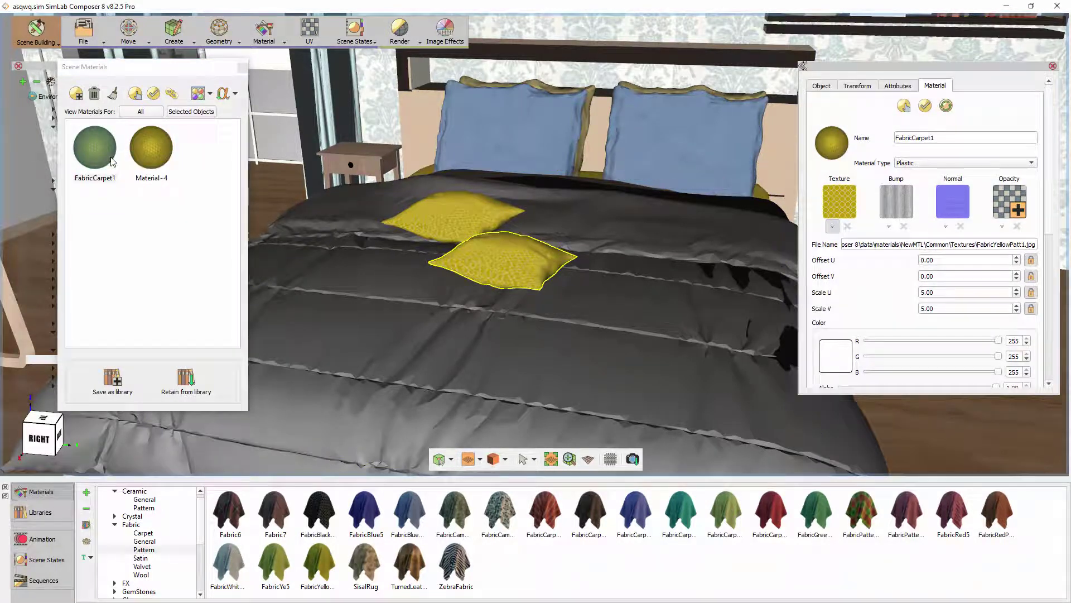
pyautogui.rightClick(143, 149)
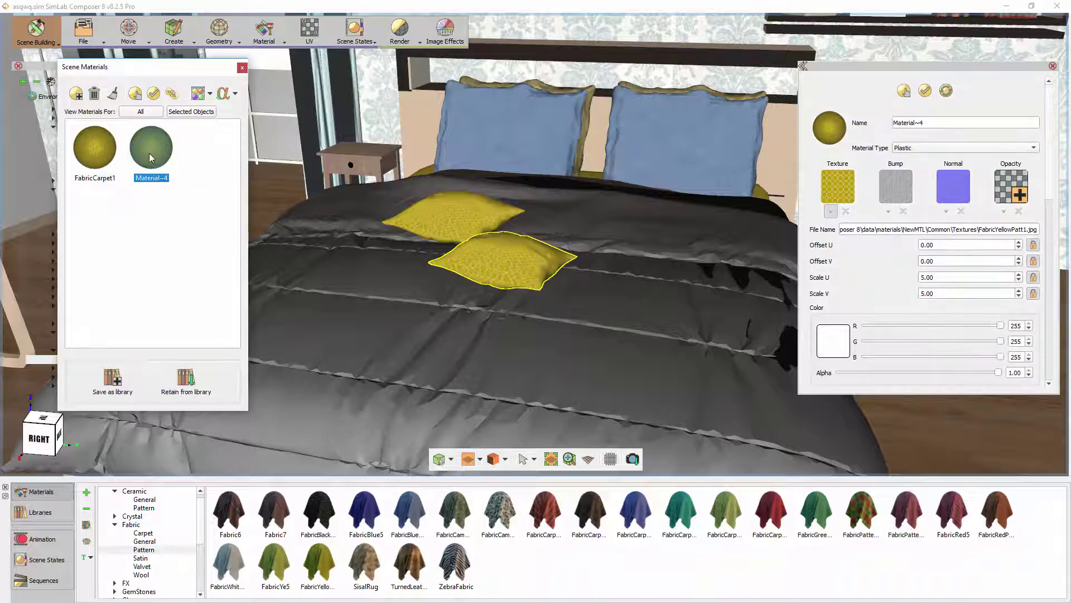
pyautogui.click(161, 157)
pyautogui.moveTo(499, 226); pyautogui.dragTo(527, 167, button='middle')
pyautogui.click(107, 143)
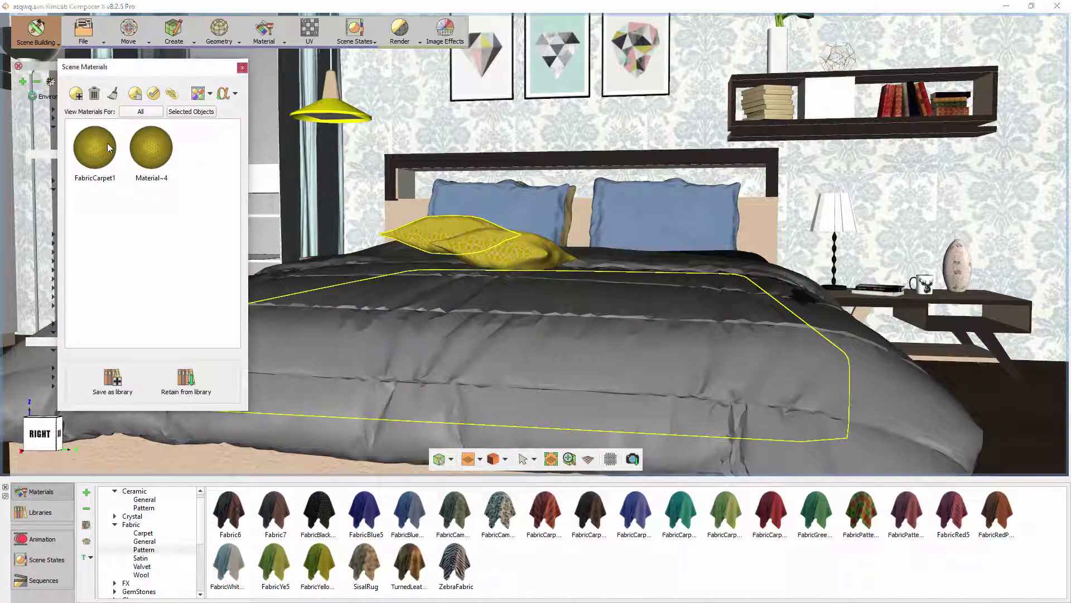
# Step: Select the objects using FabricCarpet1 and merge the identical materials in the scene materials list
pyautogui.rightClick(107, 143)
pyautogui.click(124, 150)
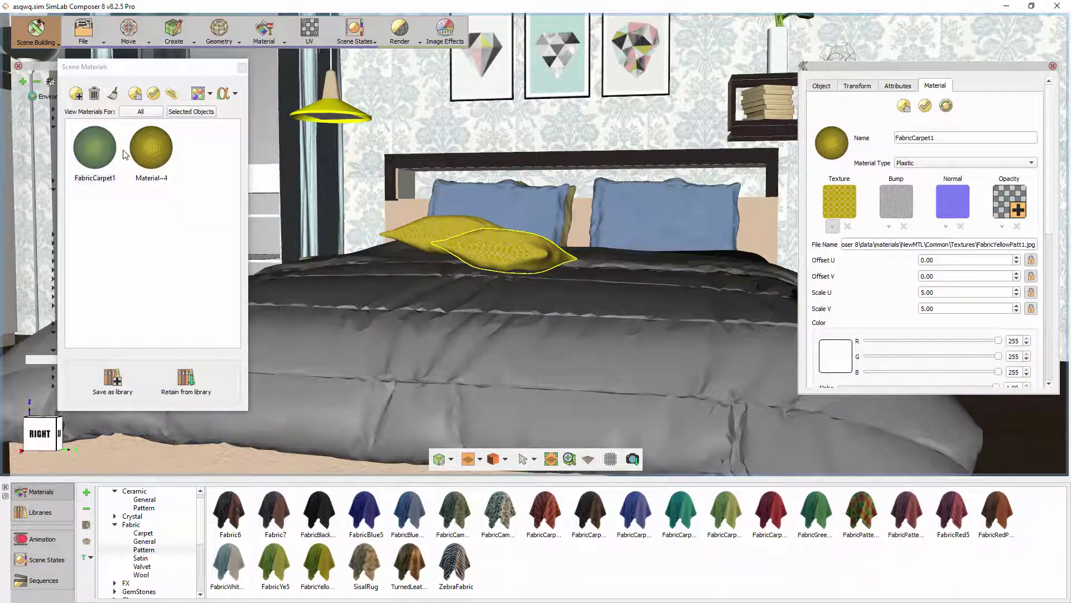
pyautogui.moveTo(436, 160); pyautogui.dragTo(387, 242)
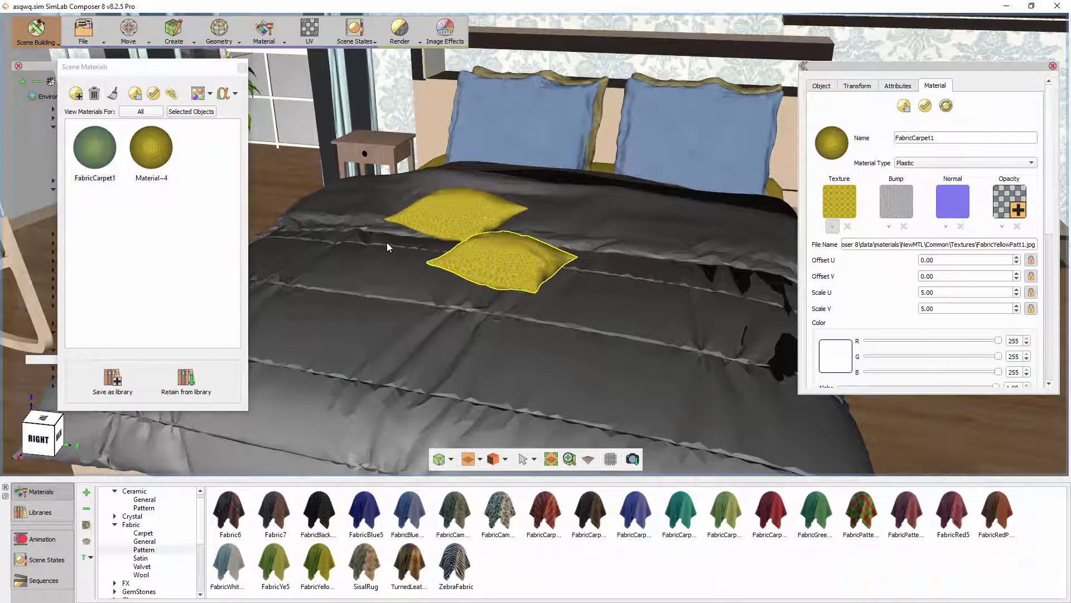
pyautogui.click(175, 98)
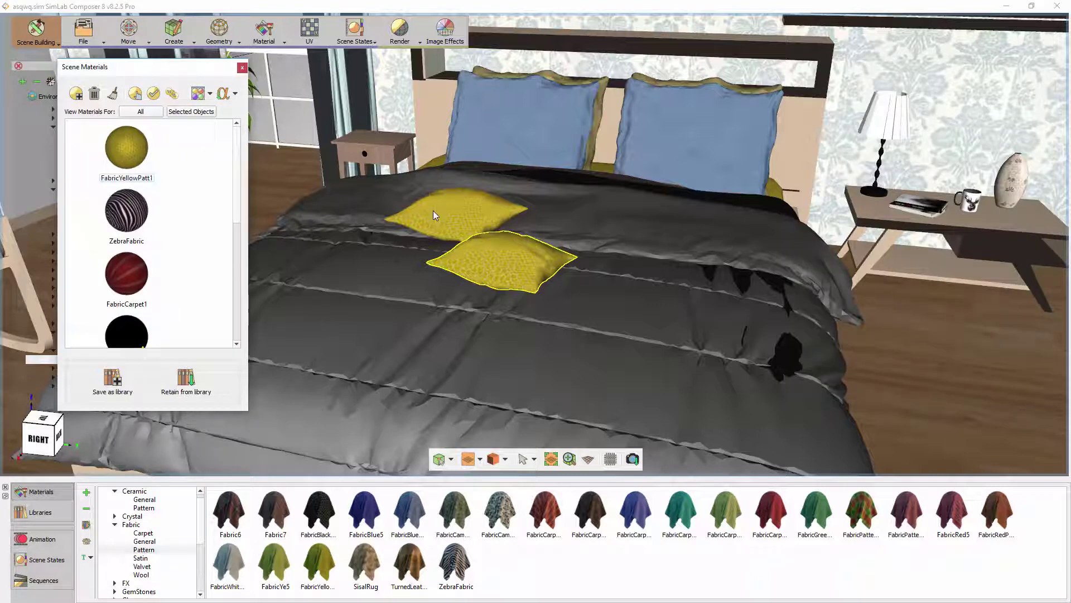
# Step: Filter the scene materials to those of the front small pillow and select all objects using FabricYellowPatt1
pyautogui.click(492, 255)
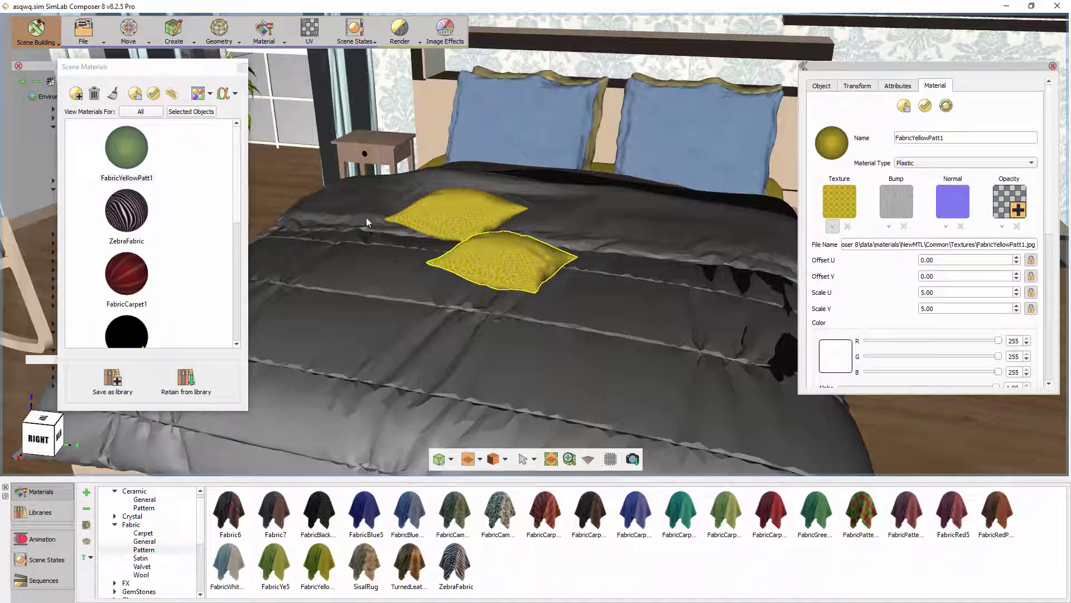
pyautogui.click(191, 111)
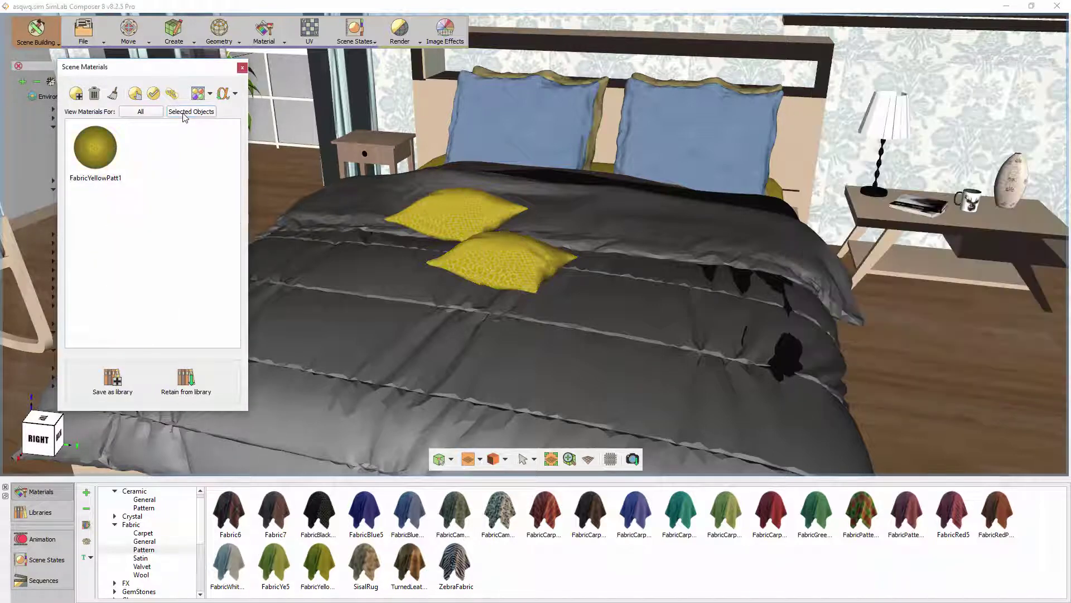
pyautogui.click(105, 152)
pyautogui.rightClick(111, 155)
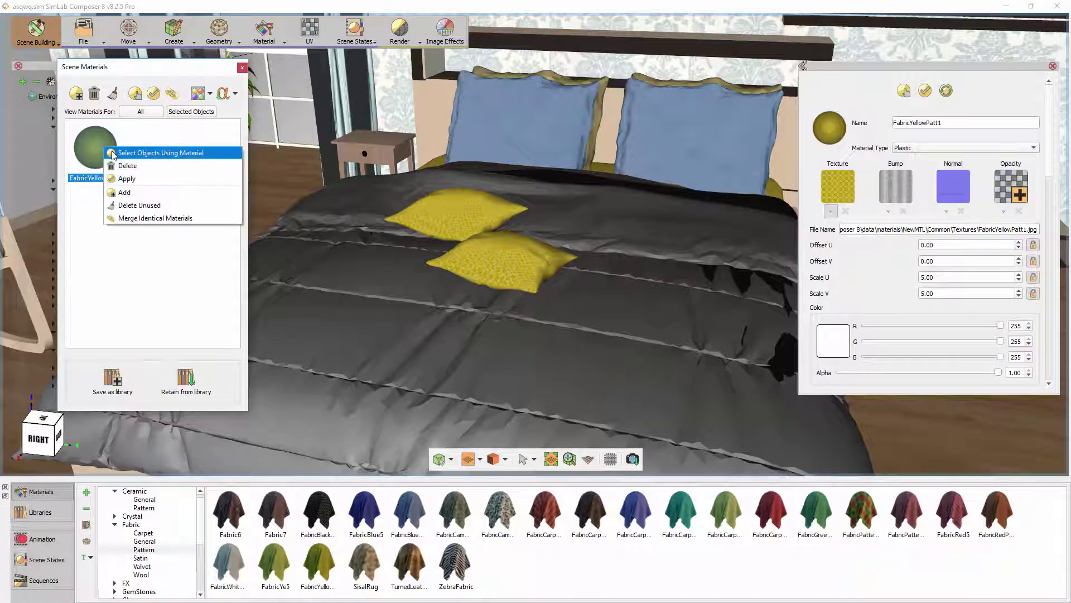
pyautogui.click(115, 156)
pyautogui.moveTo(402, 214); pyautogui.dragTo(420, 227, button='middle')
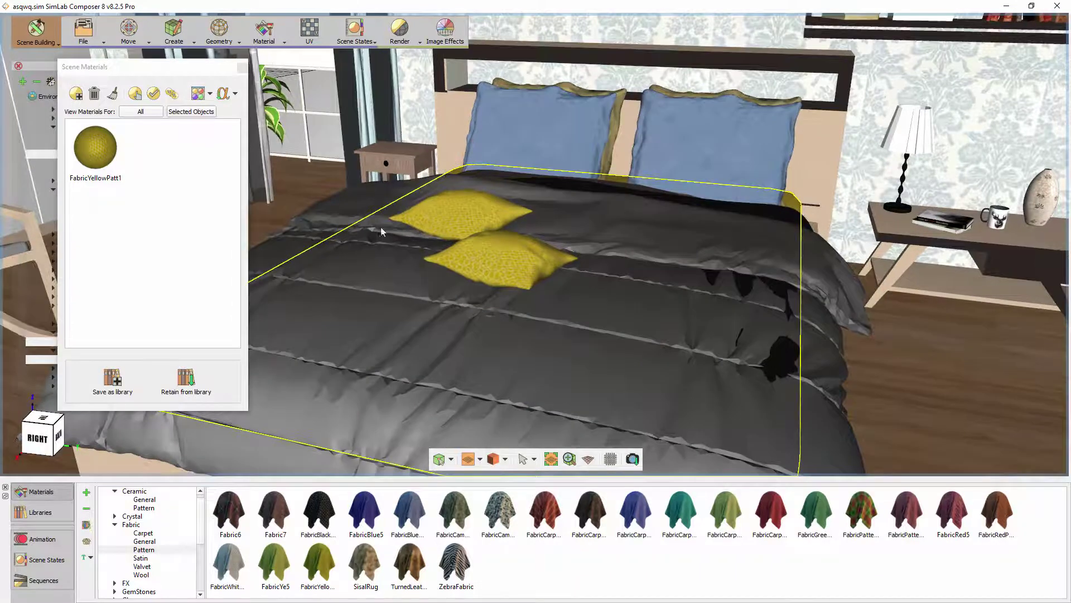
# Step: Save FabricYellowPatt1 from the scene materials into the library's Fabric Pattern group under the name Yellow_custom_fabric
pyautogui.click(97, 158)
pyautogui.doubleClick(96, 154)
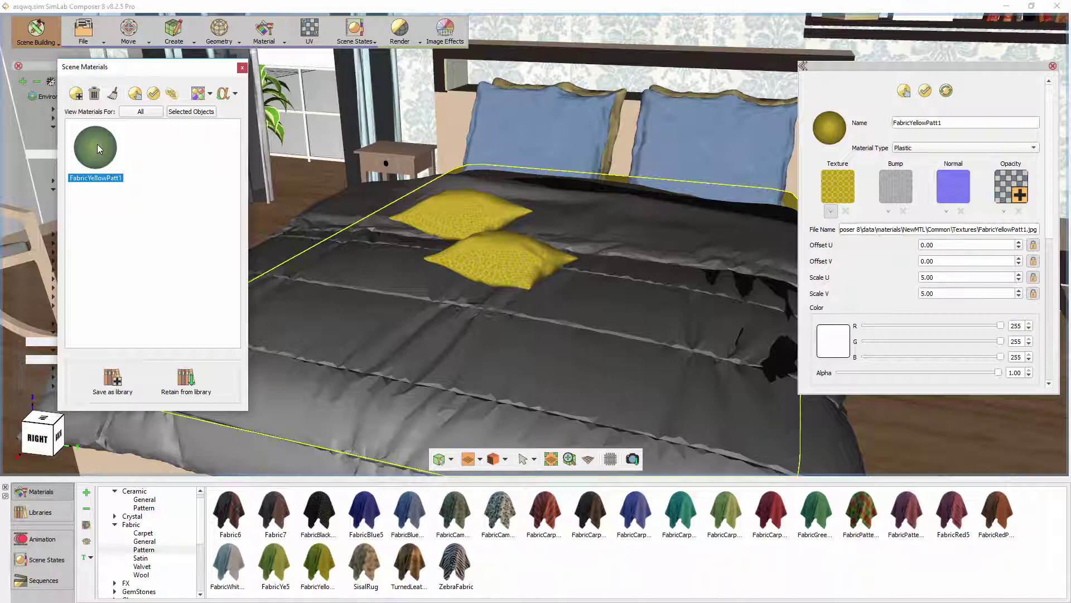
pyautogui.moveTo(98, 145); pyautogui.dragTo(514, 572)
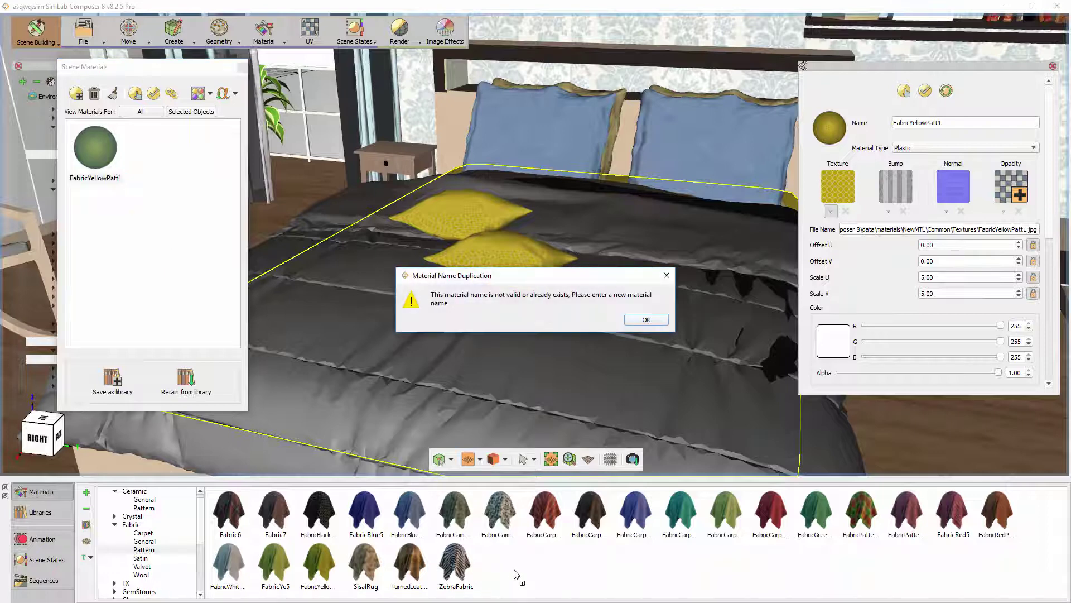
pyautogui.click(644, 319)
pyautogui.write('Yell')
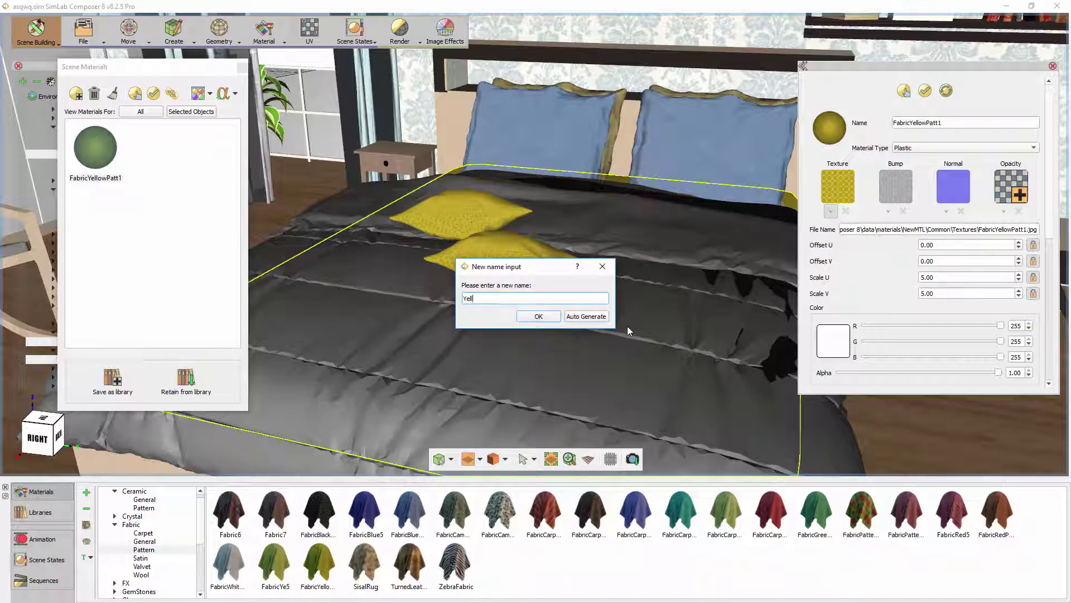
pyautogui.write('ow_custom_fabric')
pyautogui.click(544, 316)
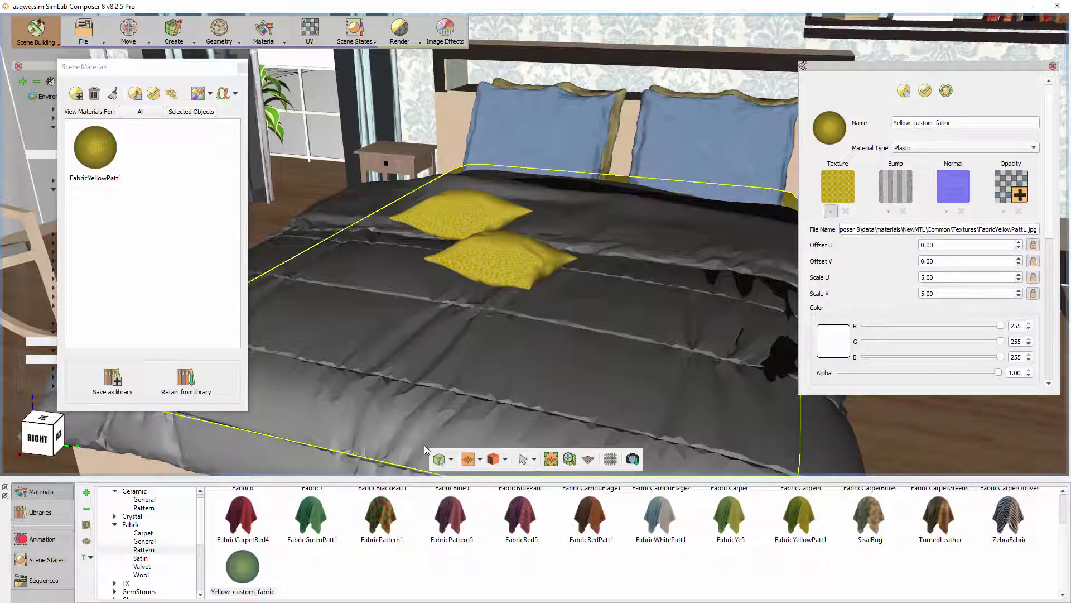
# Step: Regenerate the preview image of Yellow_custom_fabric in the material library
pyautogui.click(254, 570)
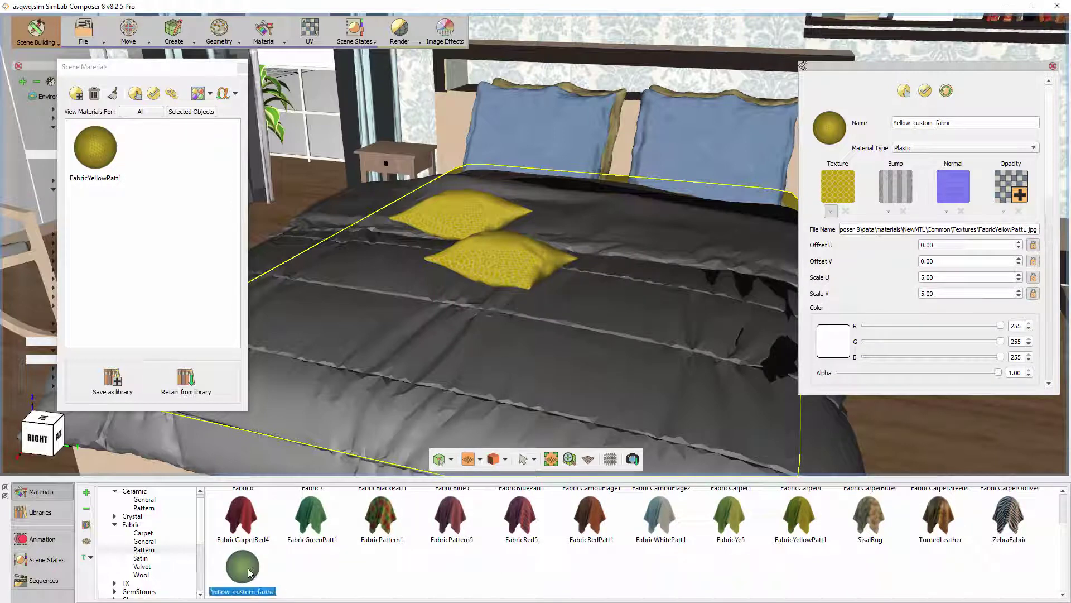
pyautogui.click(939, 95)
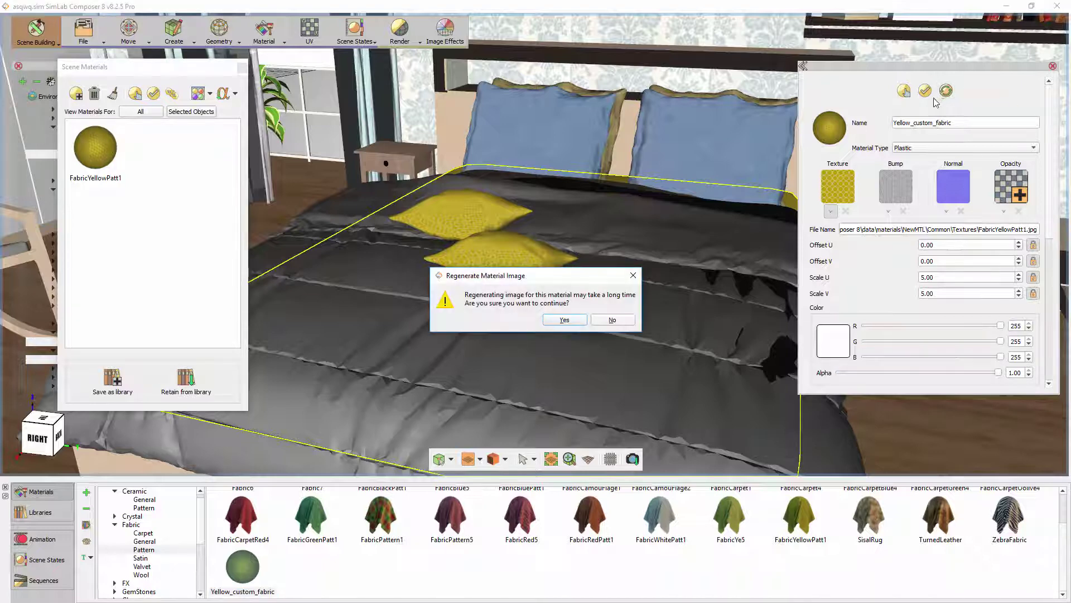
pyautogui.click(563, 319)
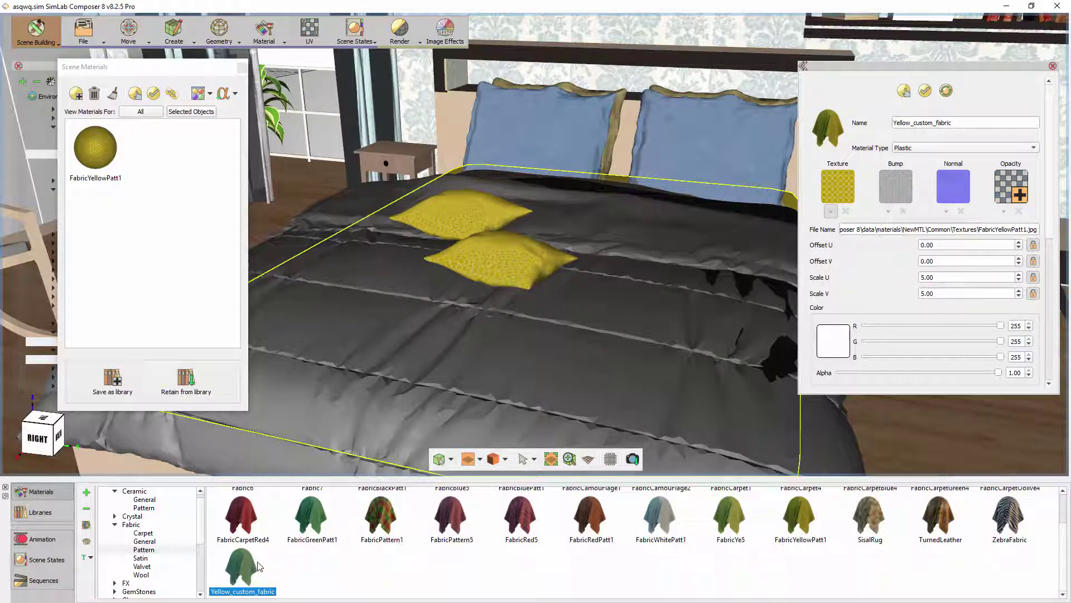
pyautogui.moveTo(554, 213); pyautogui.dragTo(559, 203, button='middle')
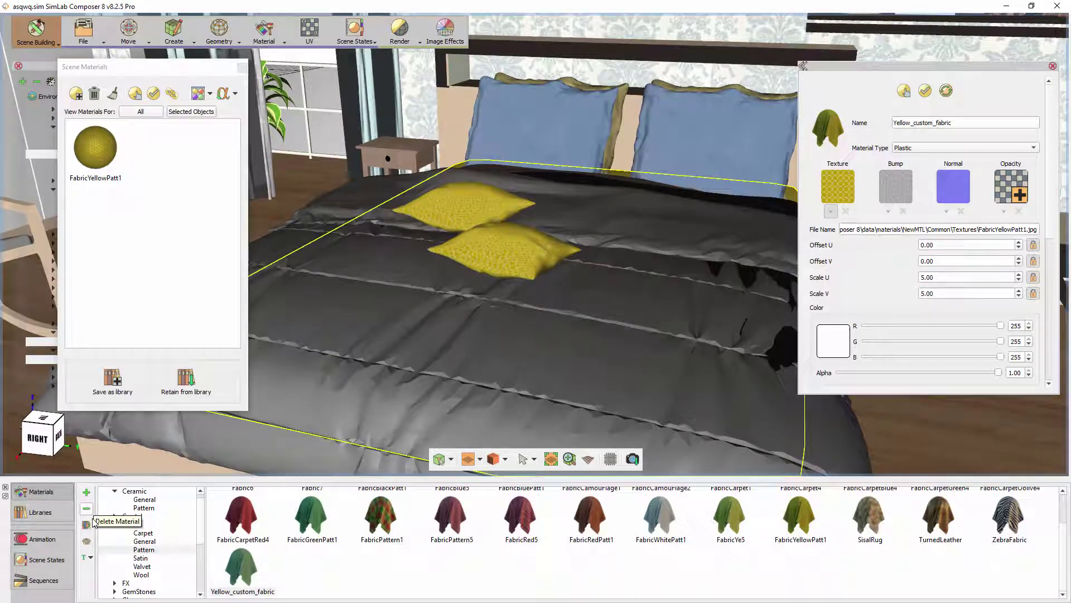
# Step: Create a material group named "My Matrerials" in the NewMTL library and open it in the group list
pyautogui.click(86, 525)
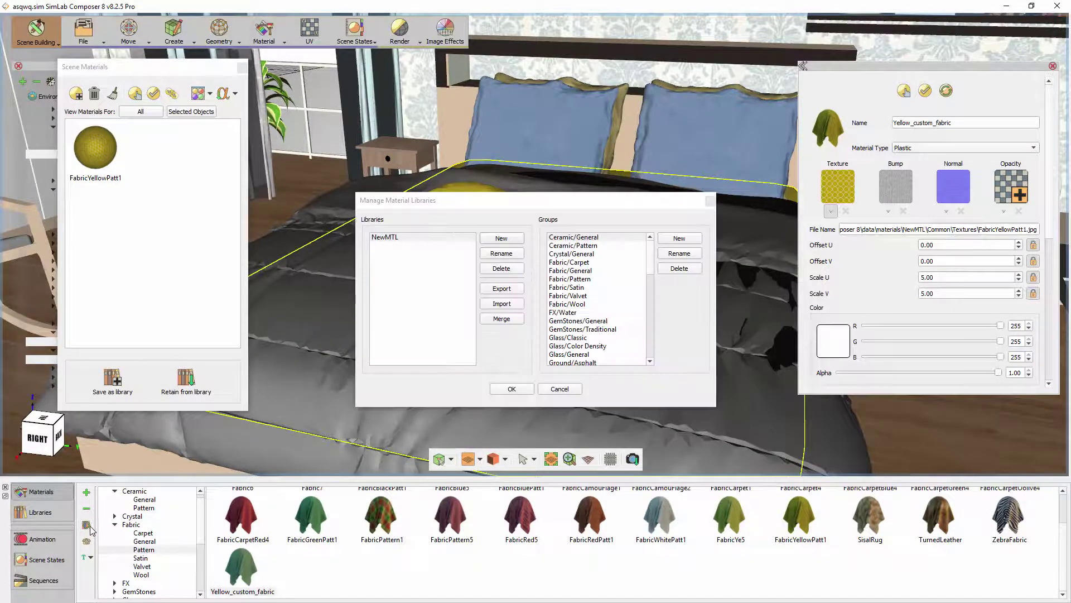
pyautogui.click(695, 240)
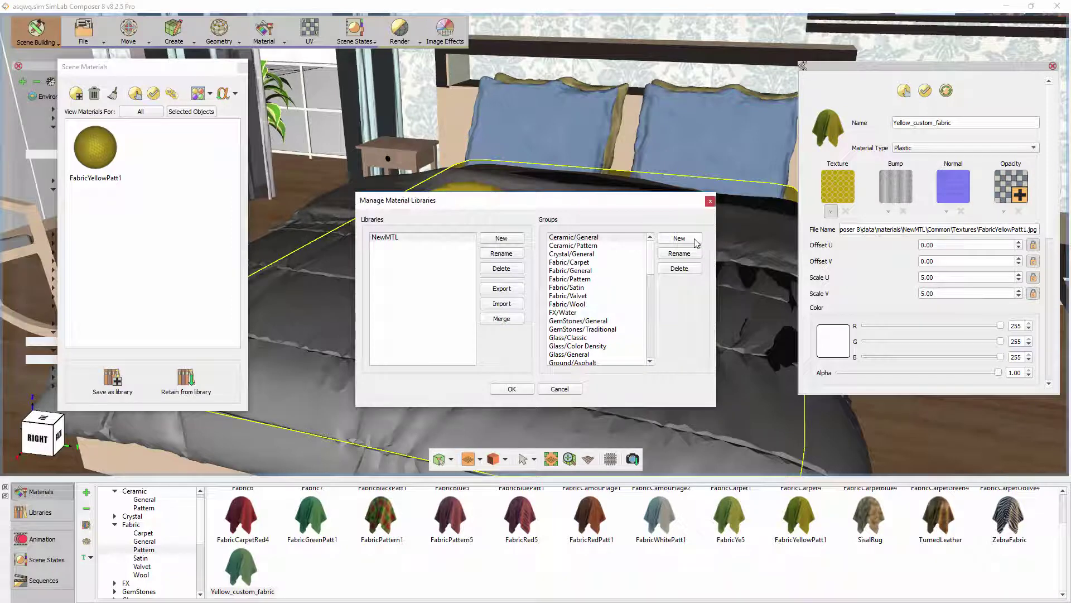
pyautogui.write('My Matrerials')
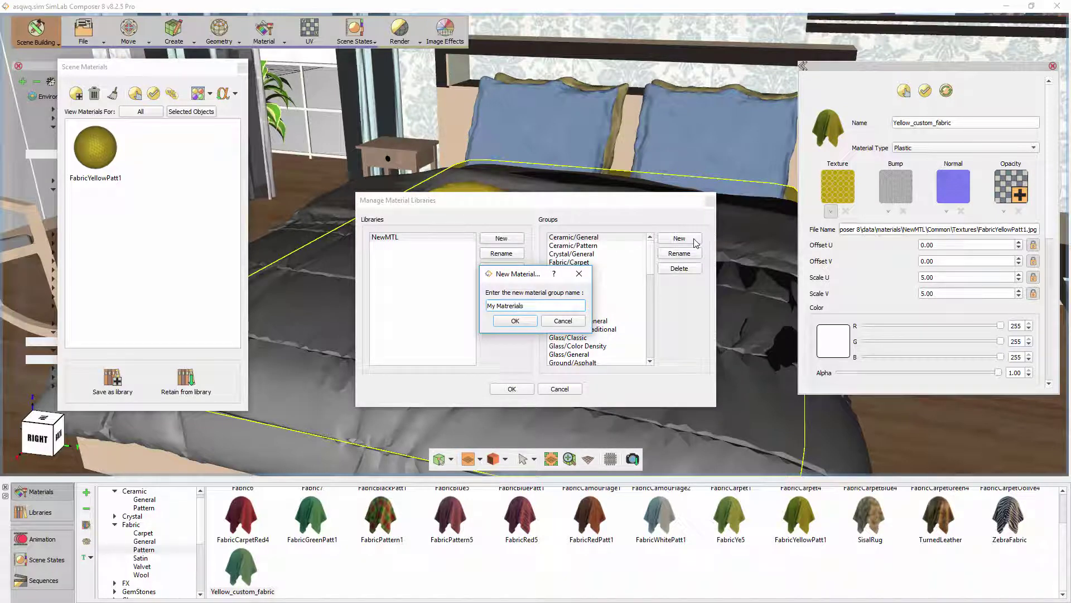
pyautogui.click(516, 321)
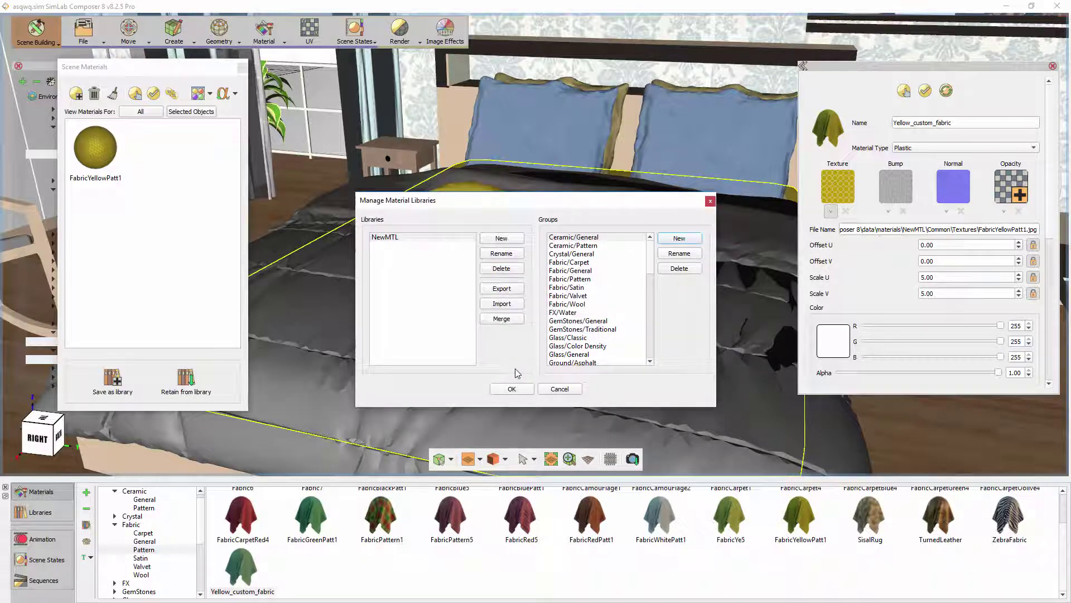
pyautogui.click(511, 388)
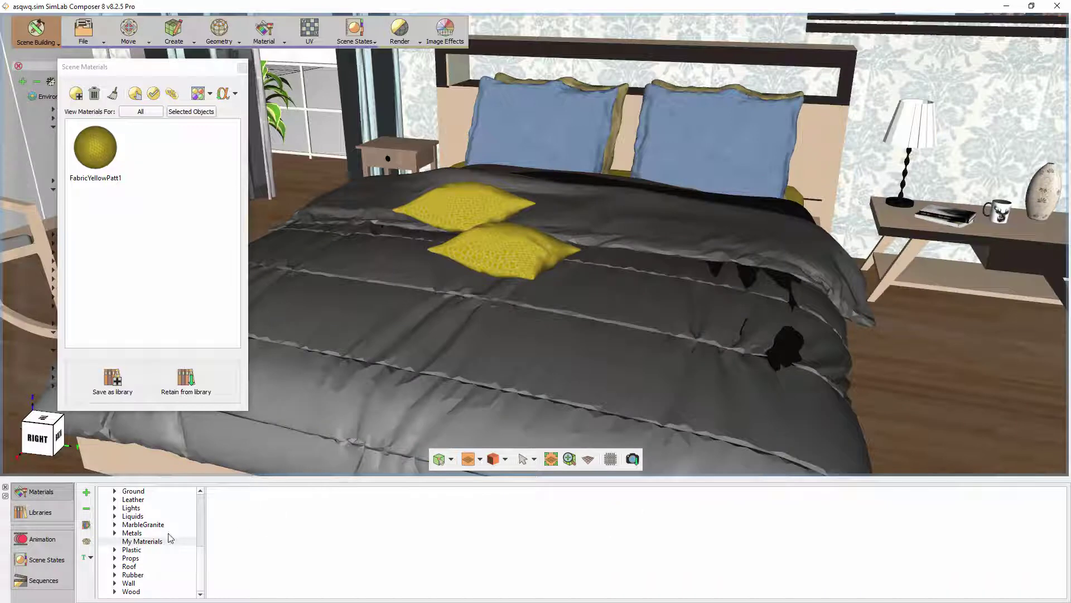
pyautogui.click(158, 542)
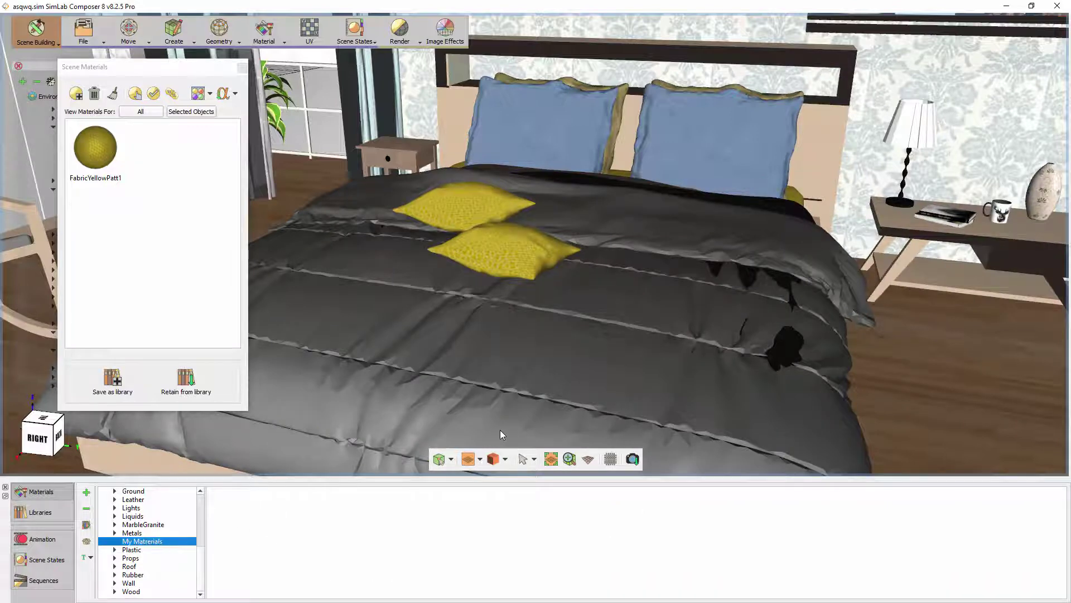
# Step: Add the blue pillow's material, 1 - Colcha 1, to the My Matrerials library group
pyautogui.click(681, 163)
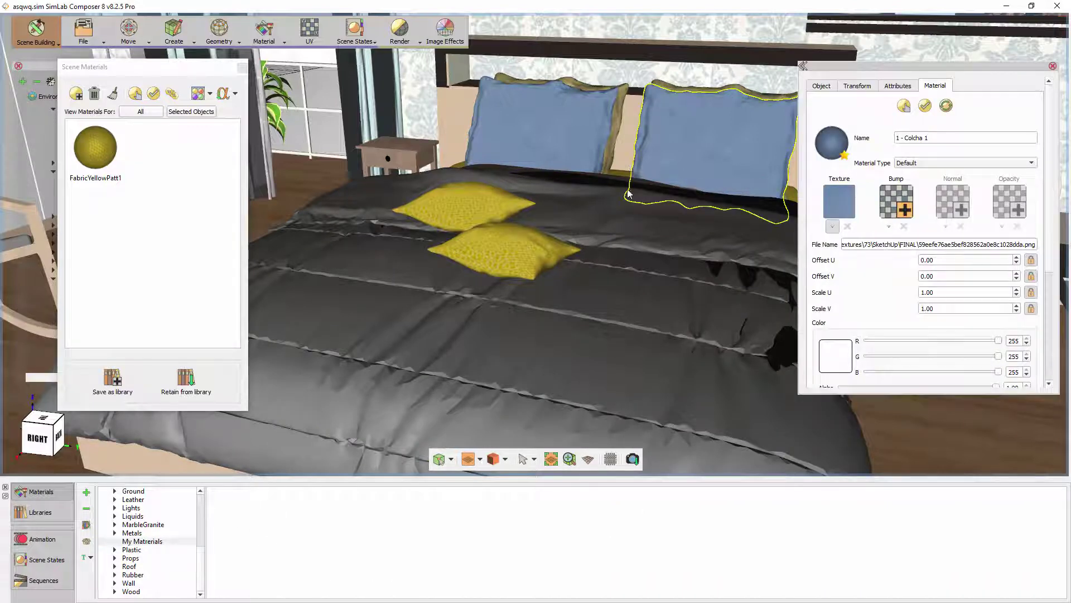
pyautogui.click(838, 140)
pyautogui.moveTo(840, 143); pyautogui.dragTo(230, 527)
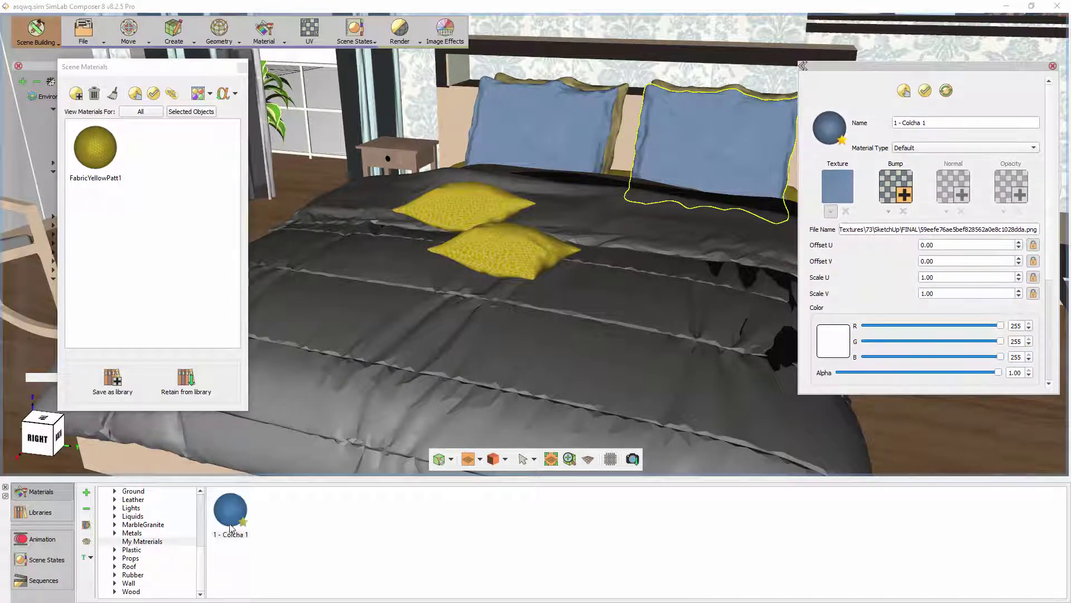
pyautogui.moveTo(489, 295); pyautogui.dragTo(463, 294, button='middle')
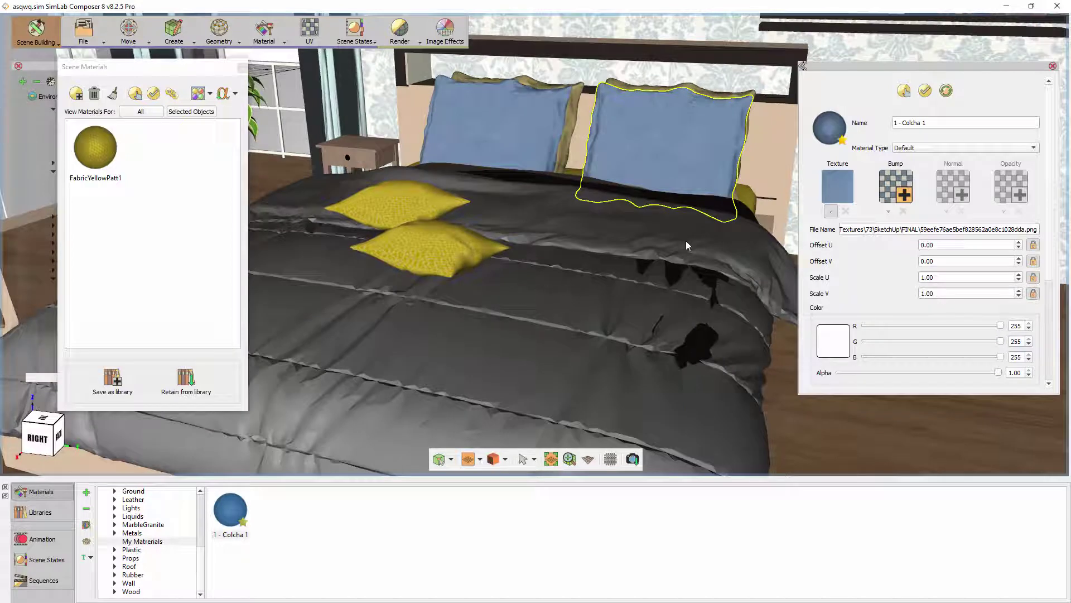
# Step: Rename the library copy of the blue pillow's material "Blue Fabric" and regenerate its preview image
pyautogui.click(230, 512)
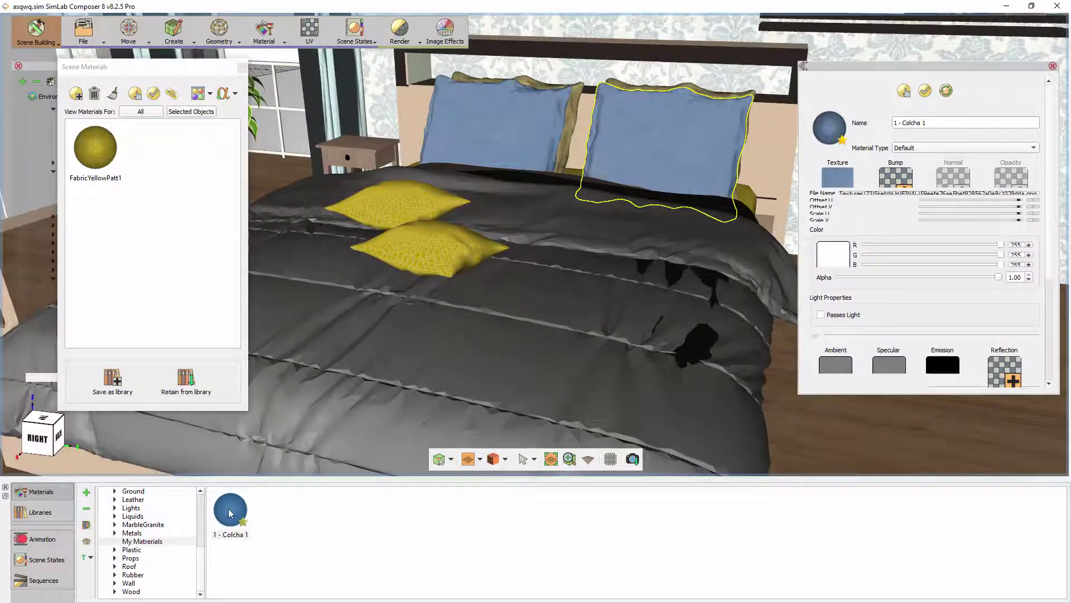
pyautogui.tripleClick(895, 122)
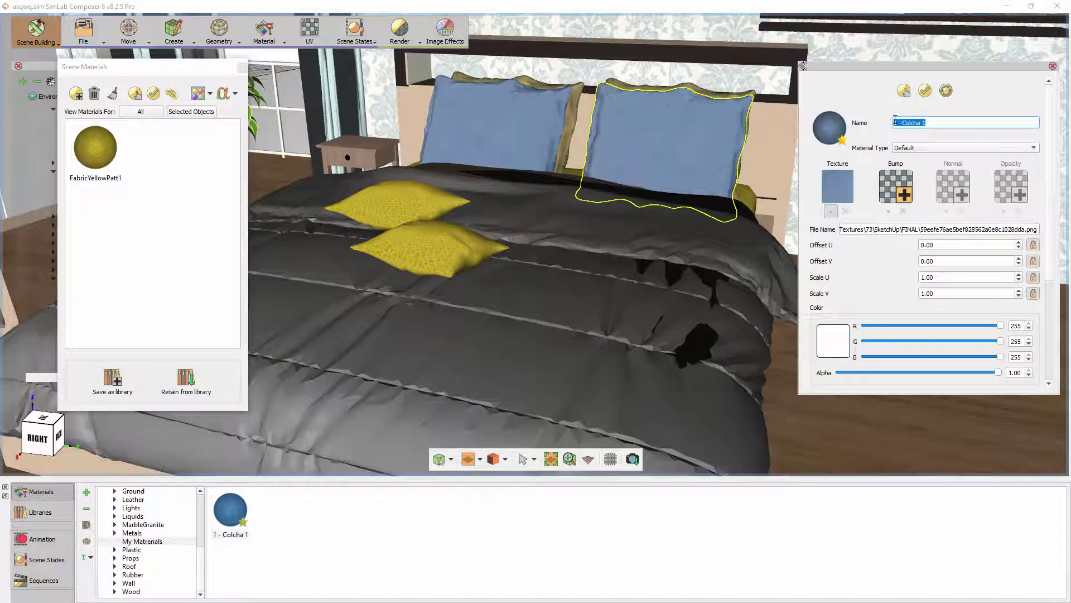
pyautogui.write('Blue Fabric')
pyautogui.press('Return')
pyautogui.click(946, 90)
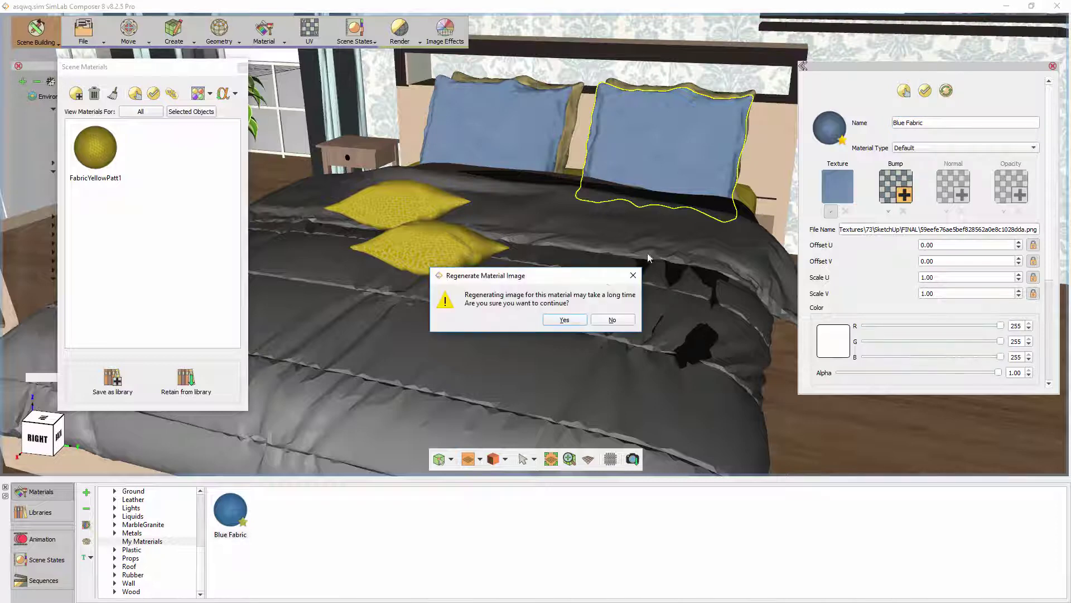
pyautogui.click(564, 319)
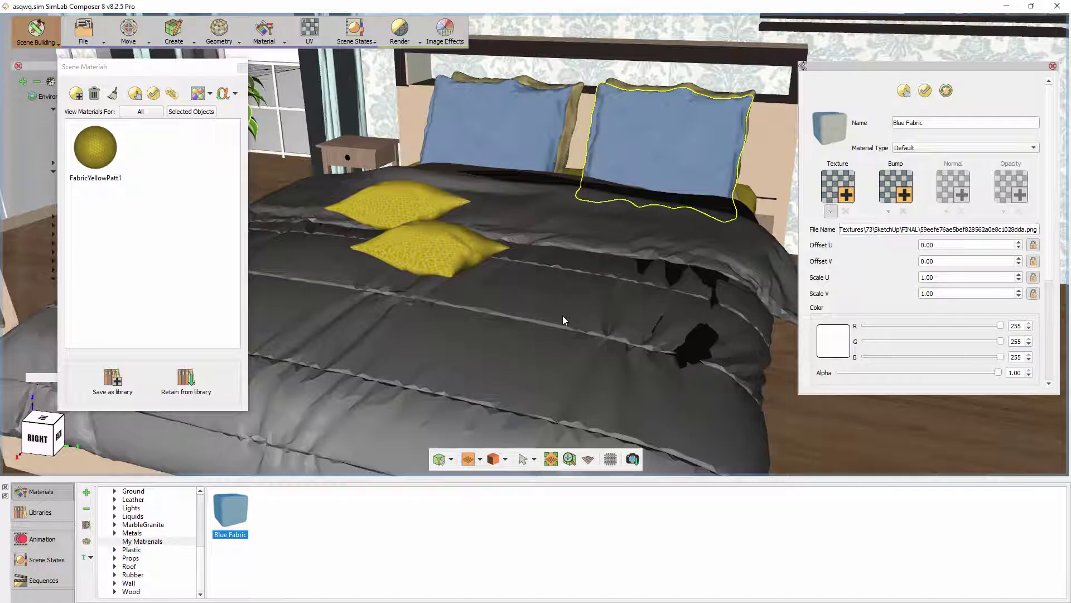
# Step: Rename the bedroom floor's material "WoodenFloor" and add it to the My Matrerials library group
pyautogui.moveTo(625, 219); pyautogui.dragTo(580, 240)
pyautogui.moveTo(579, 244); pyautogui.dragTo(678, 310, button='middle')
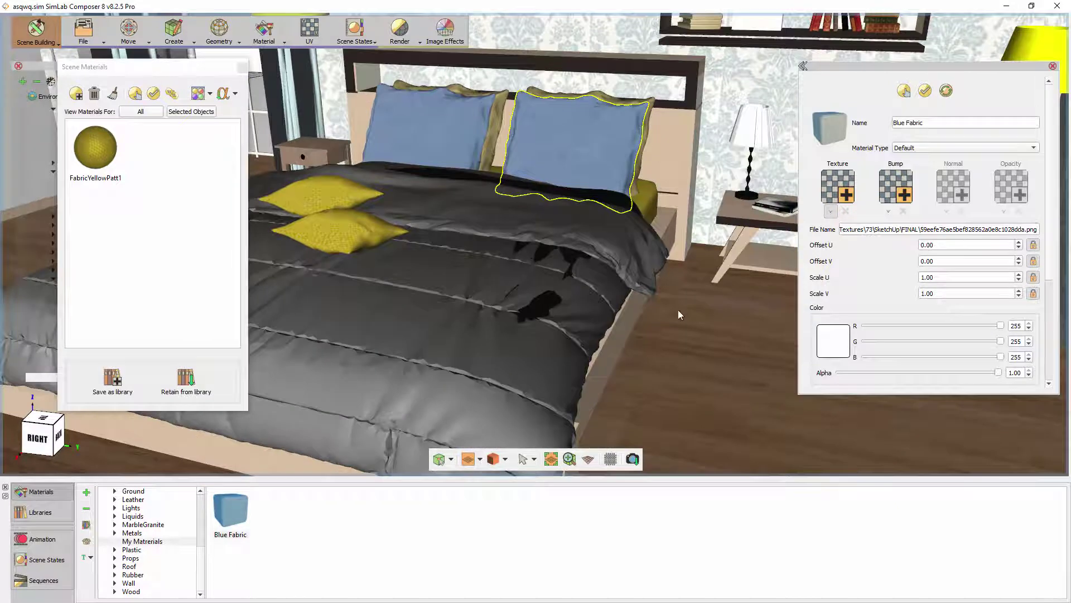
pyautogui.click(731, 326)
pyautogui.moveTo(1018, 137); pyautogui.dragTo(886, 142)
pyautogui.write('Wo')
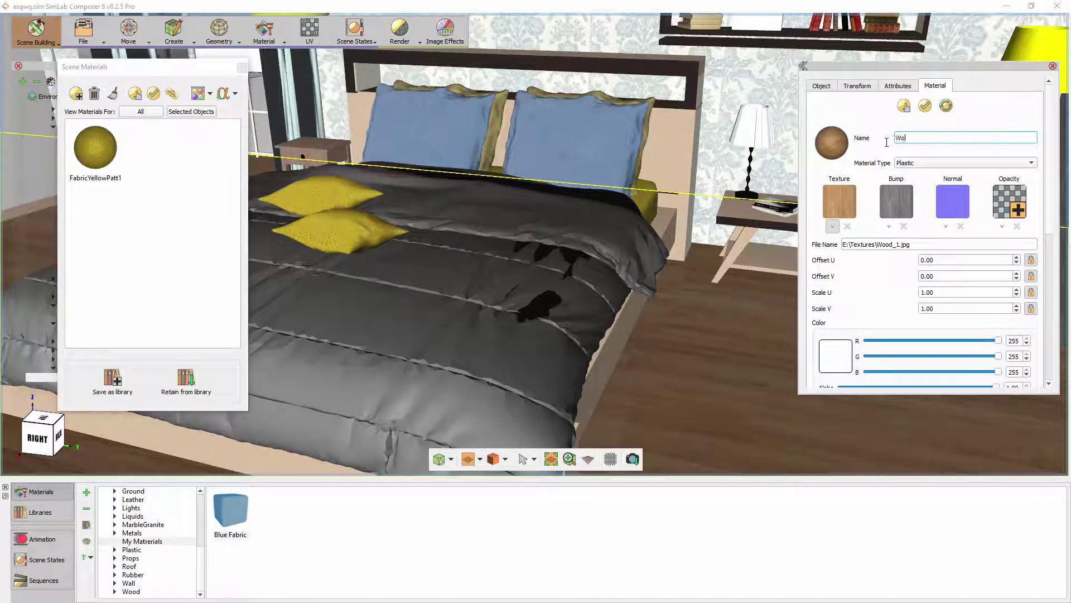
pyautogui.write('odenFloor')
pyautogui.scroll(-1, 886, 142)
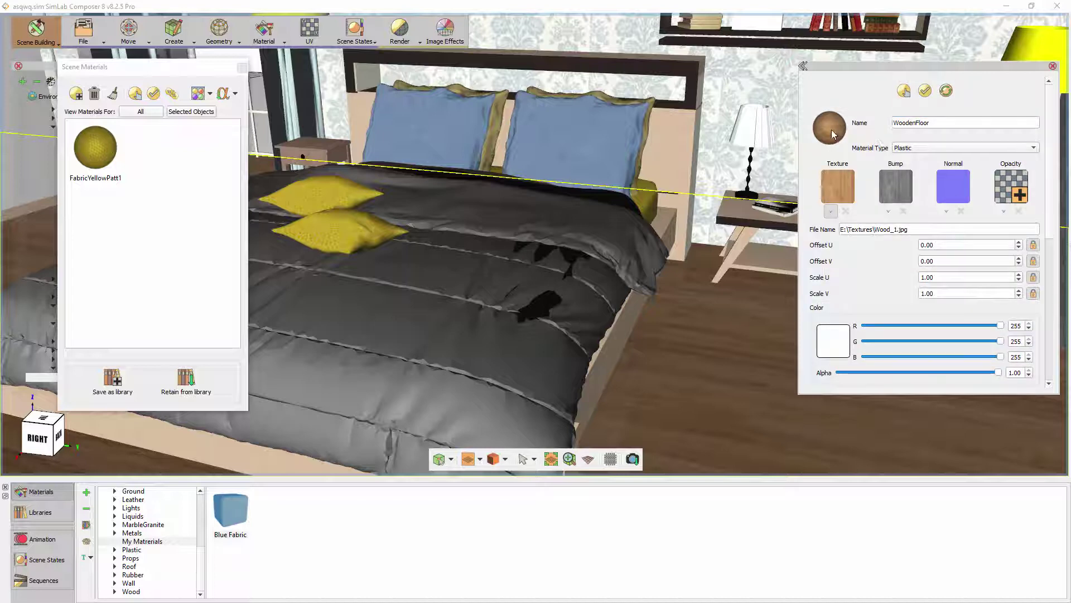
pyautogui.moveTo(830, 132); pyautogui.dragTo(280, 517)
# Step: Browse the Metals, MarbleGranite and Liquids library groups, and check Blue Fabric in the My Matrerials group
pyautogui.moveTo(487, 320); pyautogui.dragTo(545, 292, button='middle')
pyautogui.doubleClick(134, 533)
pyautogui.click(135, 525)
pyautogui.click(134, 517)
pyautogui.click(114, 517)
pyautogui.scroll(-2, 134, 536)
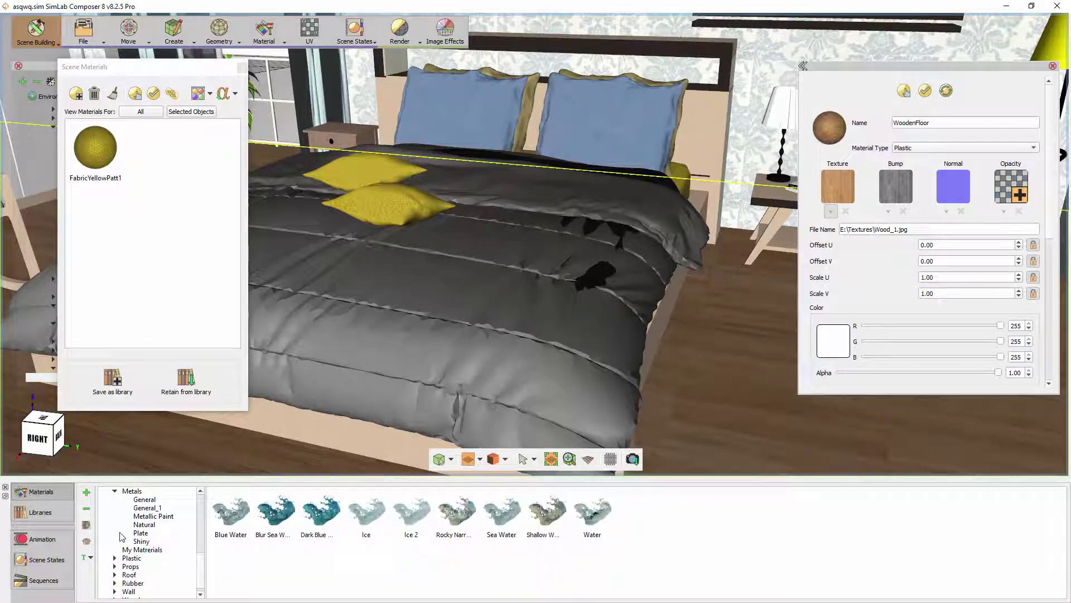
pyautogui.click(142, 550)
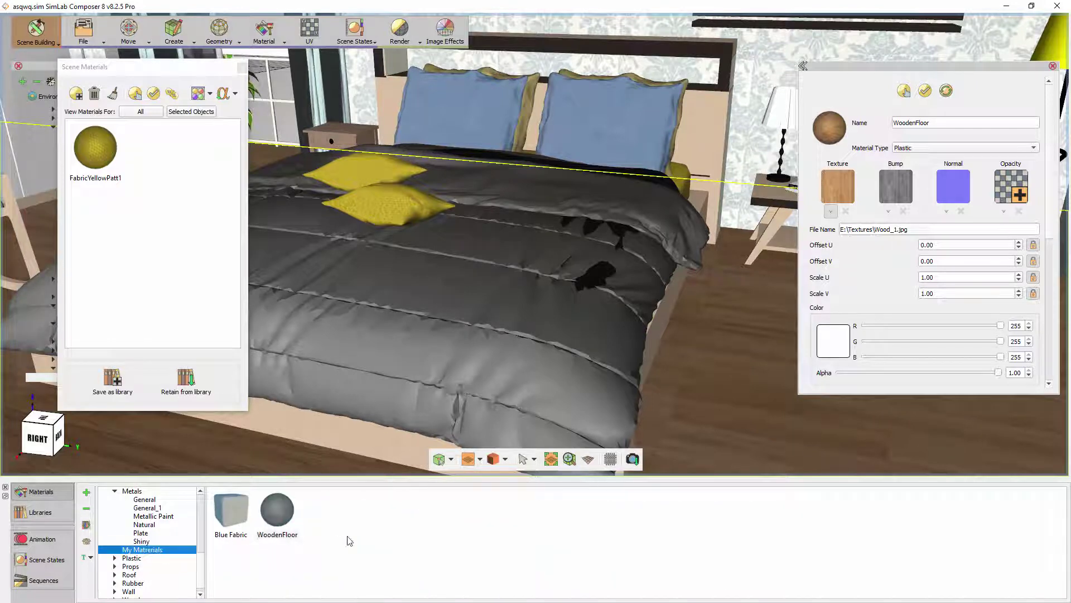
pyautogui.click(249, 522)
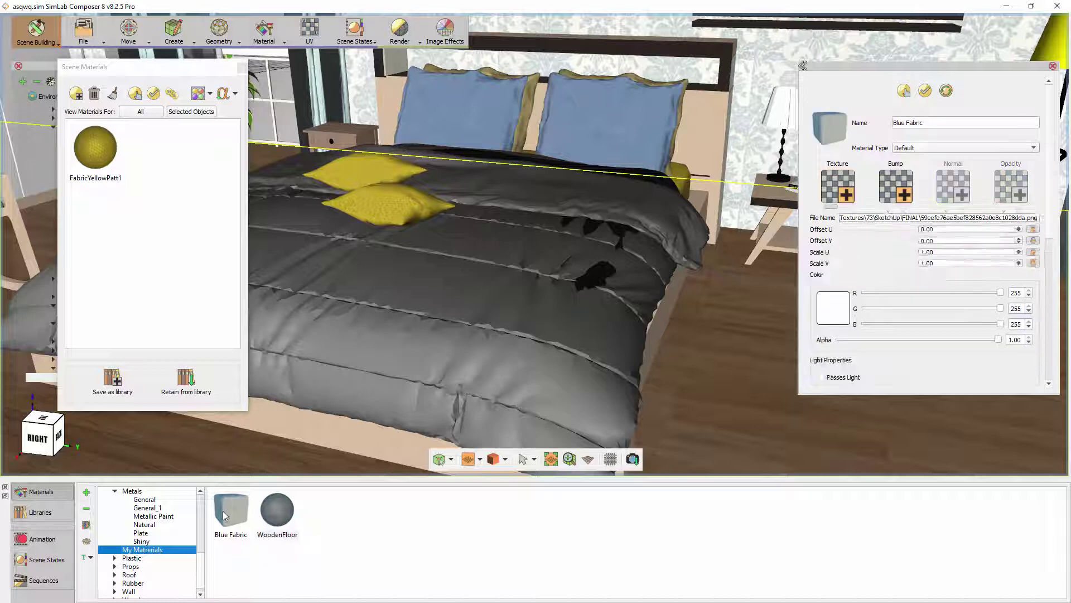
# Step: Save the scene's material palette as Room_materials in the Textures folder
pyautogui.click(276, 511)
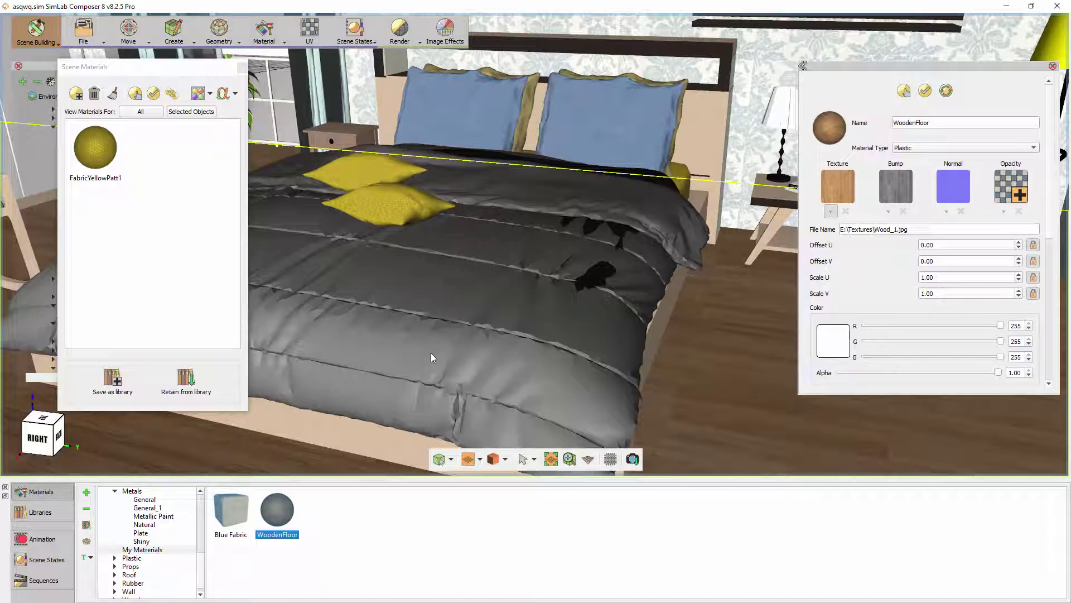
pyautogui.click(266, 44)
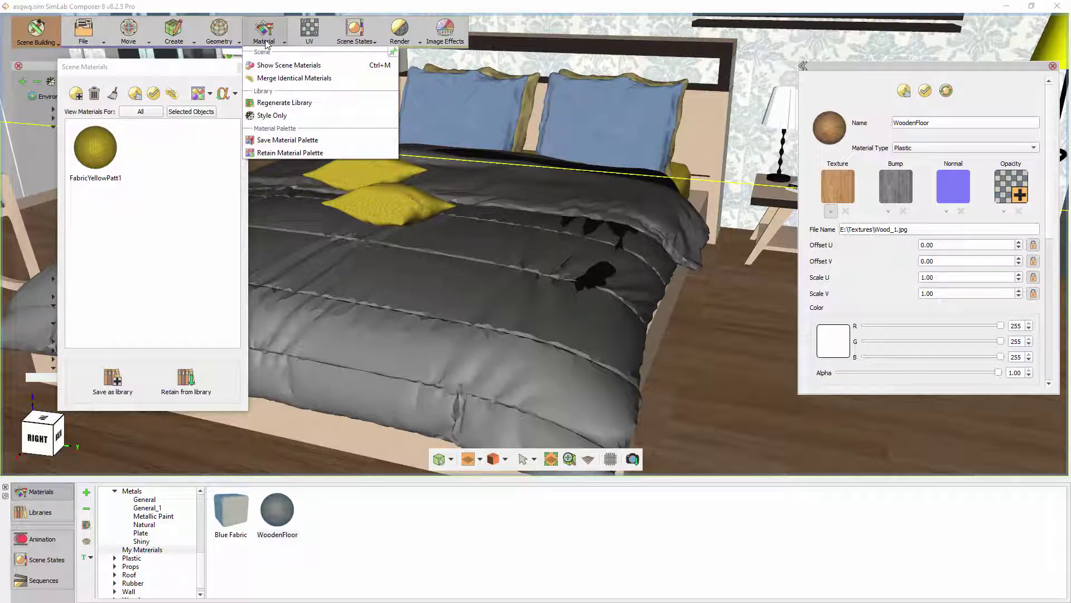
pyautogui.click(334, 141)
pyautogui.click(277, 258)
pyautogui.write('Room_materials')
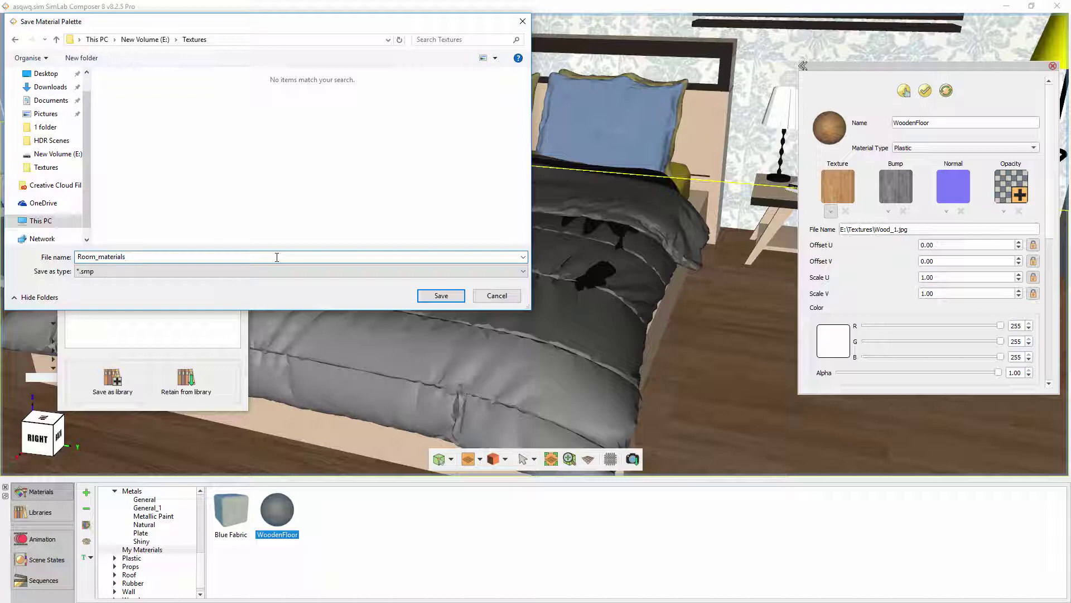
pyautogui.click(425, 297)
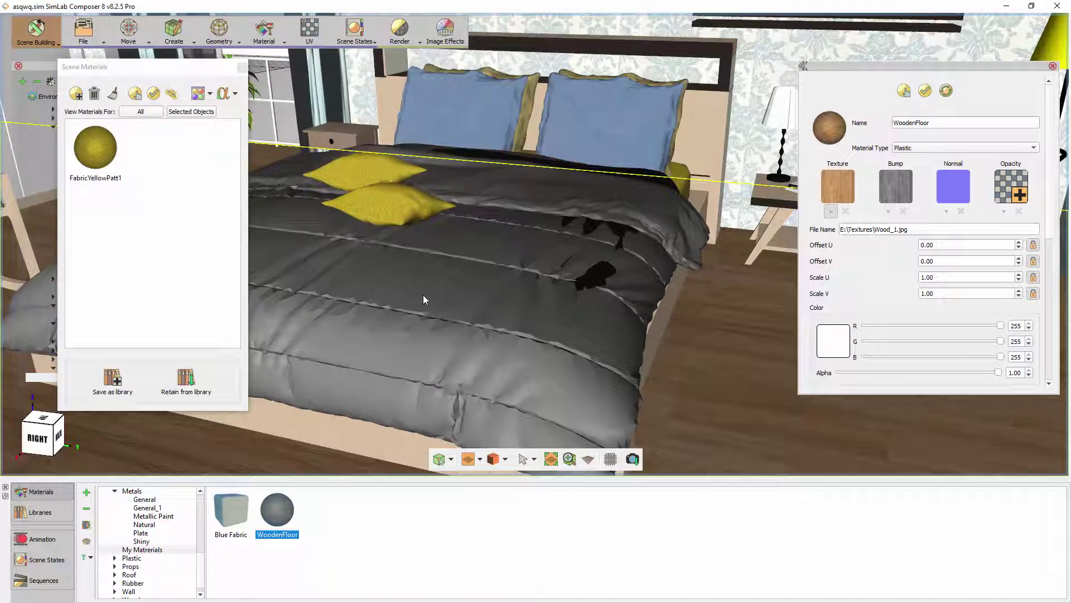
# Step: Remove the texture images from the floor's WoodenFloor material and from the blue pillow's material
pyautogui.click(700, 317)
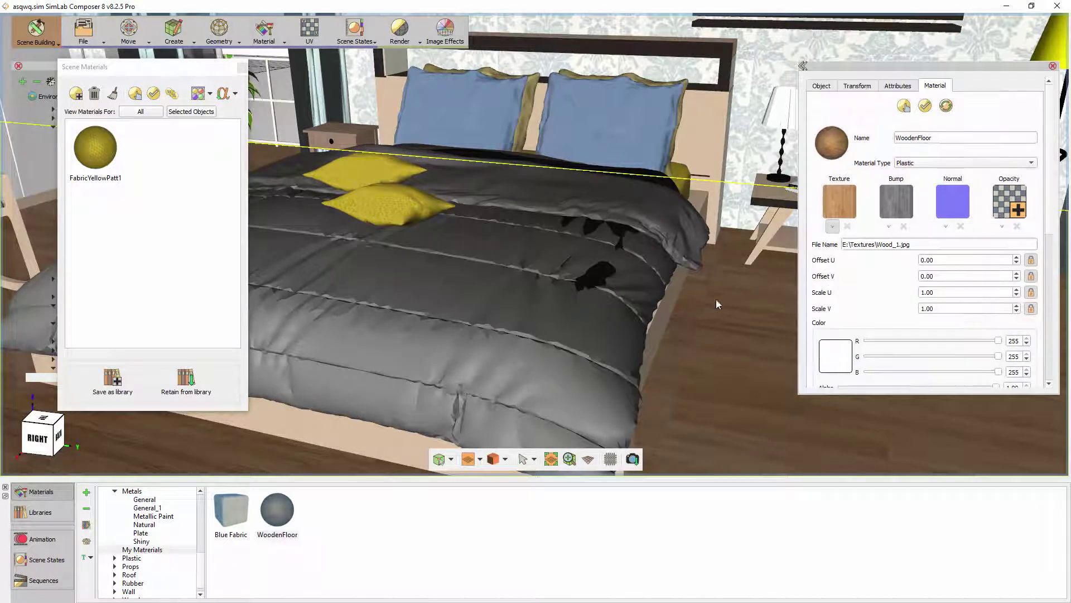
pyautogui.click(848, 226)
pyautogui.moveTo(658, 242); pyautogui.dragTo(608, 246, button='middle')
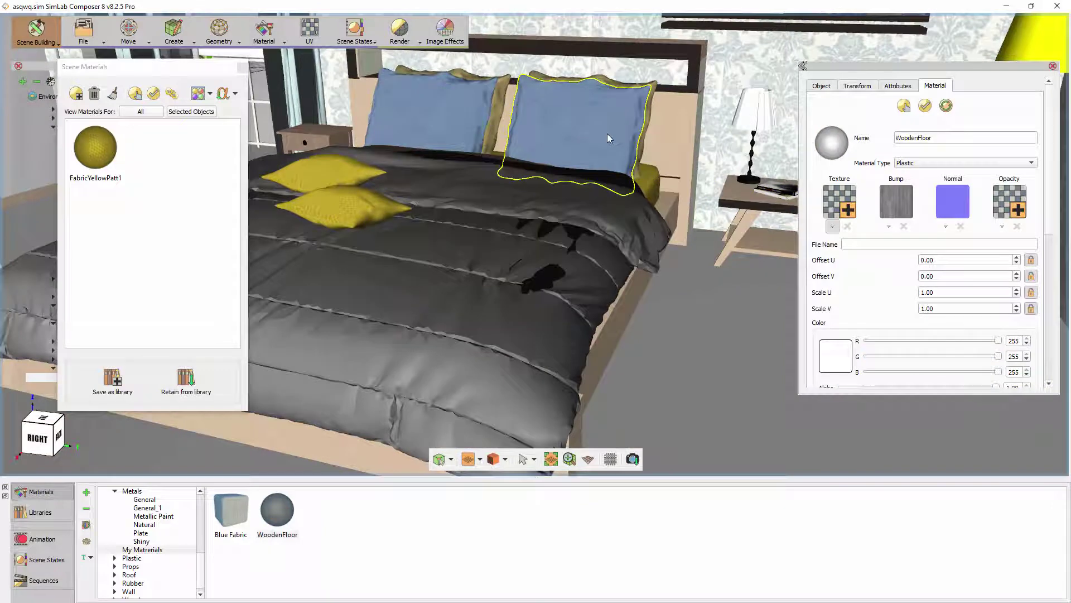
pyautogui.click(847, 226)
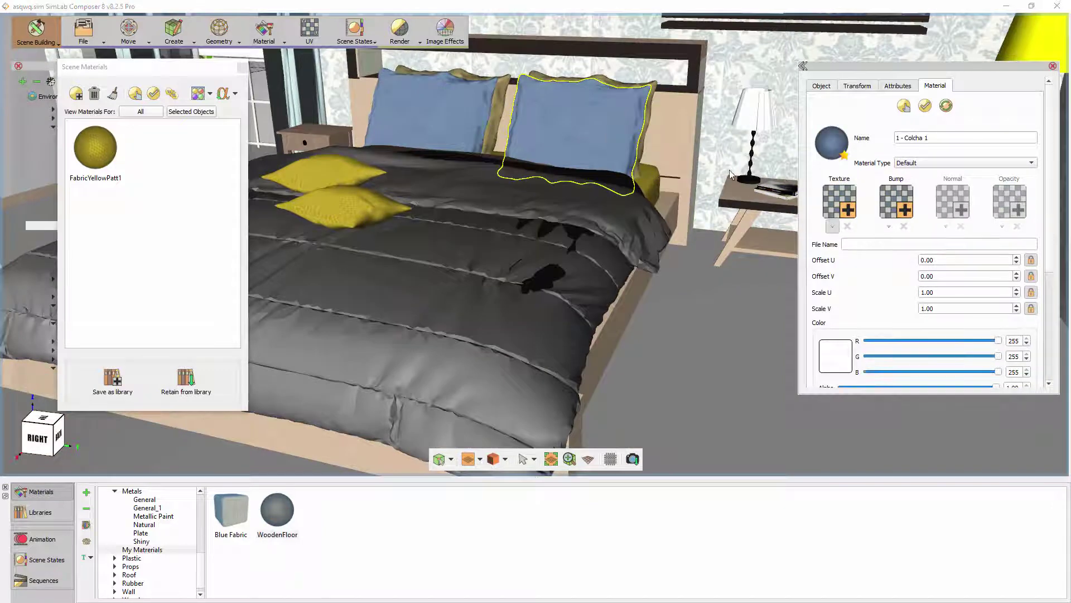
# Step: Remove the texture from the bed frame's wood material and set its color to blue #3c60ff
pyautogui.click(686, 162)
pyautogui.click(847, 225)
pyautogui.click(841, 360)
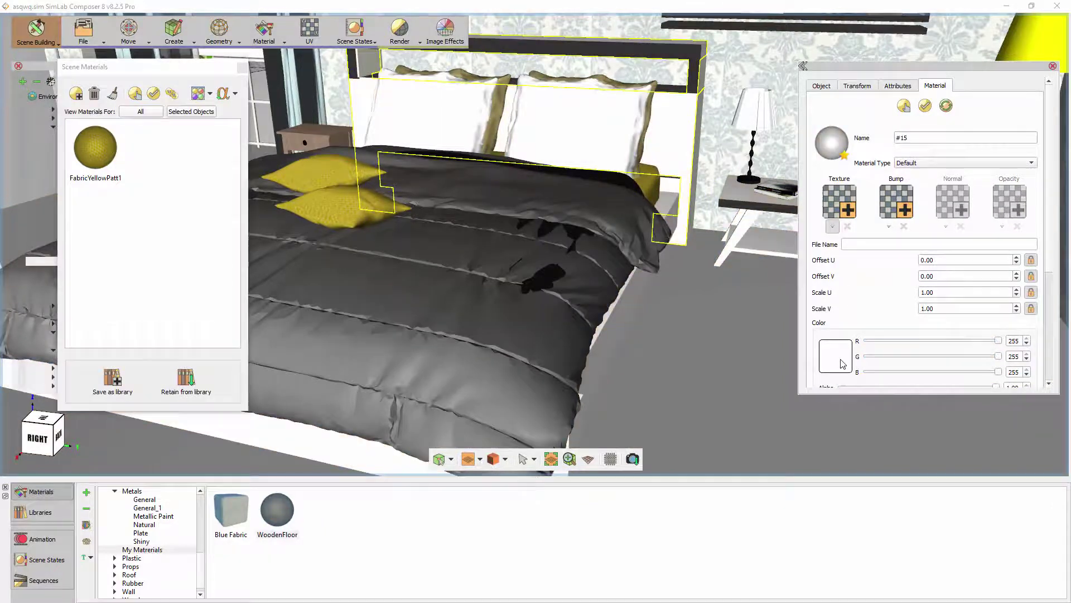
pyautogui.click(843, 364)
pyautogui.click(963, 153)
pyautogui.click(989, 328)
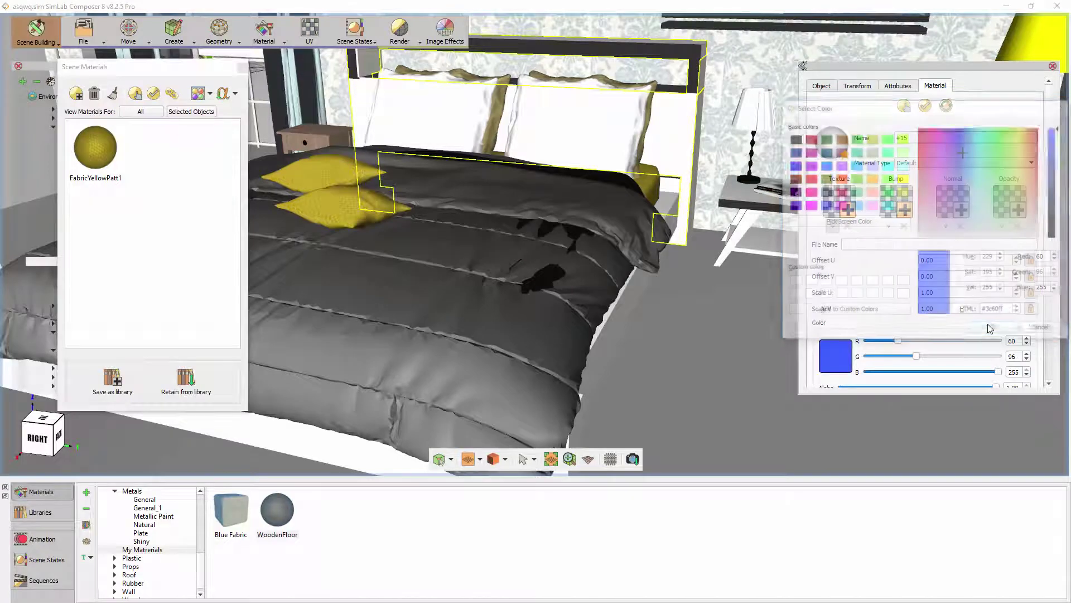
# Step: Remove the wallpaper texture from the wall's material and set its color to red #ff0000
pyautogui.moveTo(662, 276); pyautogui.dragTo(637, 191, button='middle')
pyautogui.click(724, 137)
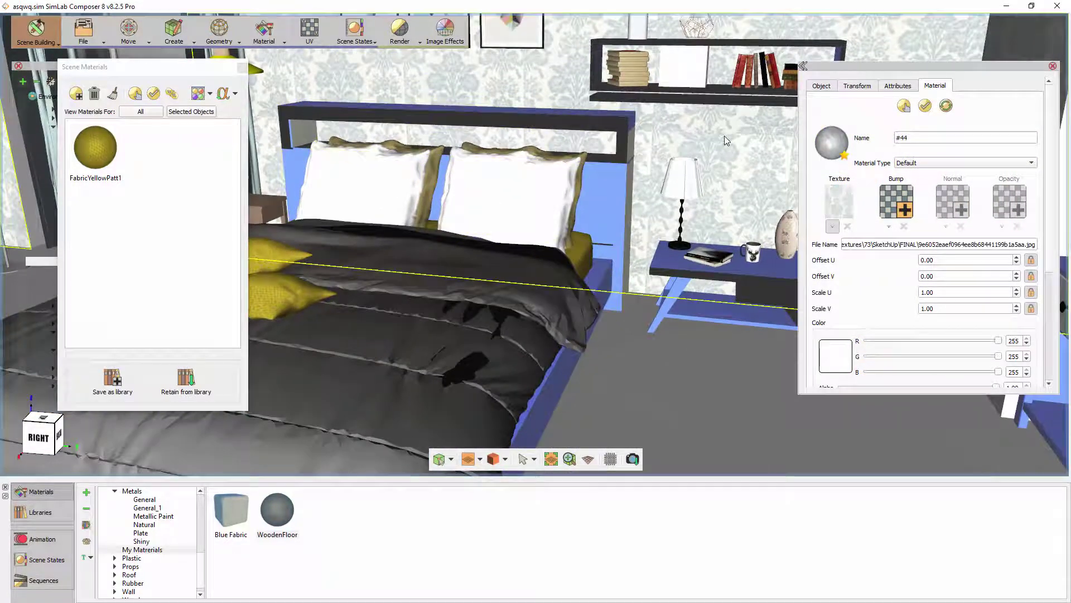
pyautogui.click(847, 226)
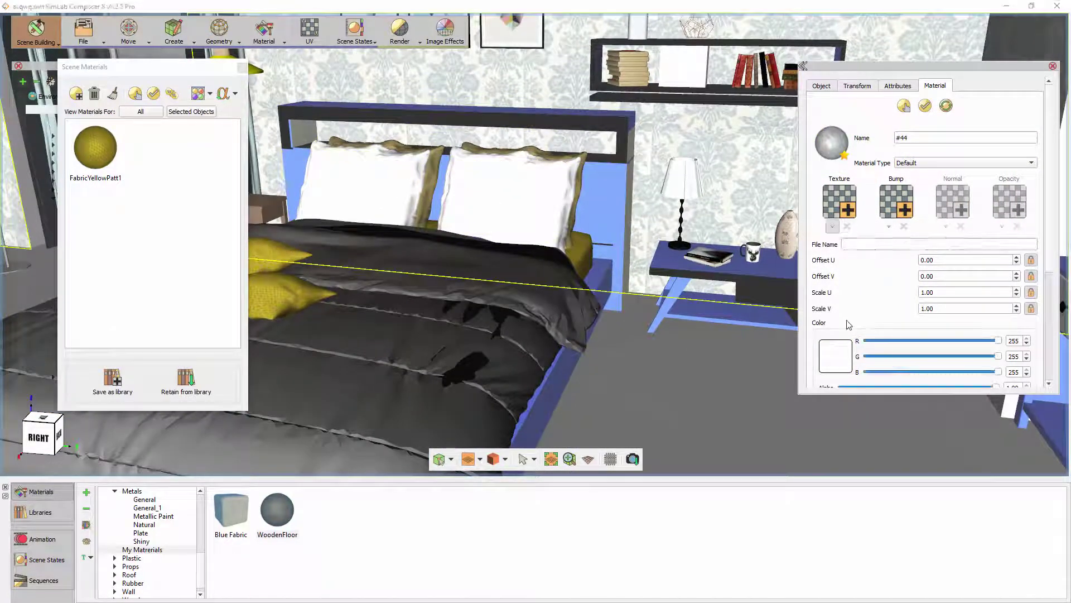
pyautogui.click(843, 354)
pyautogui.moveTo(1018, 146); pyautogui.dragTo(1051, 119)
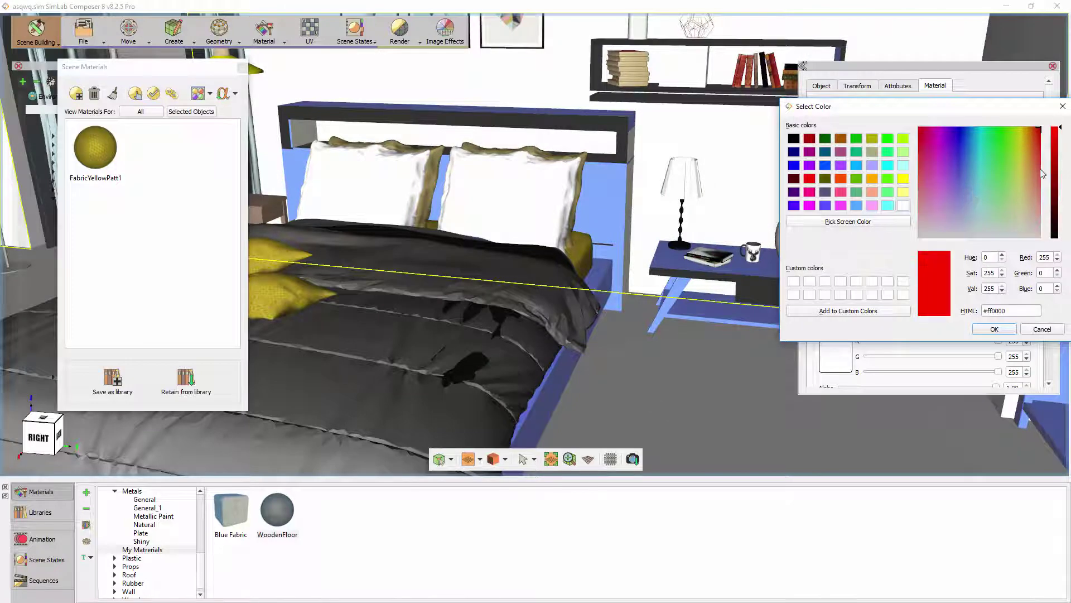
pyautogui.click(1010, 330)
# Step: Change the gray duvet's material color to dark green, RGB 12, 63, 10
pyautogui.moveTo(631, 275); pyautogui.dragTo(449, 242, button='middle')
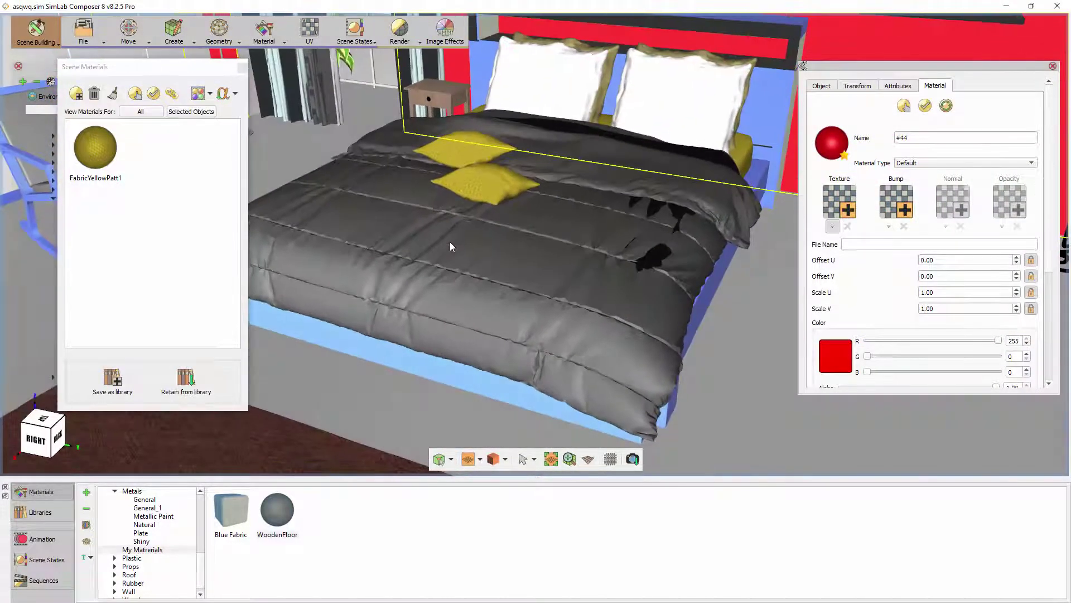
pyautogui.click(512, 107)
pyautogui.moveTo(588, 165); pyautogui.dragTo(502, 165, button='middle')
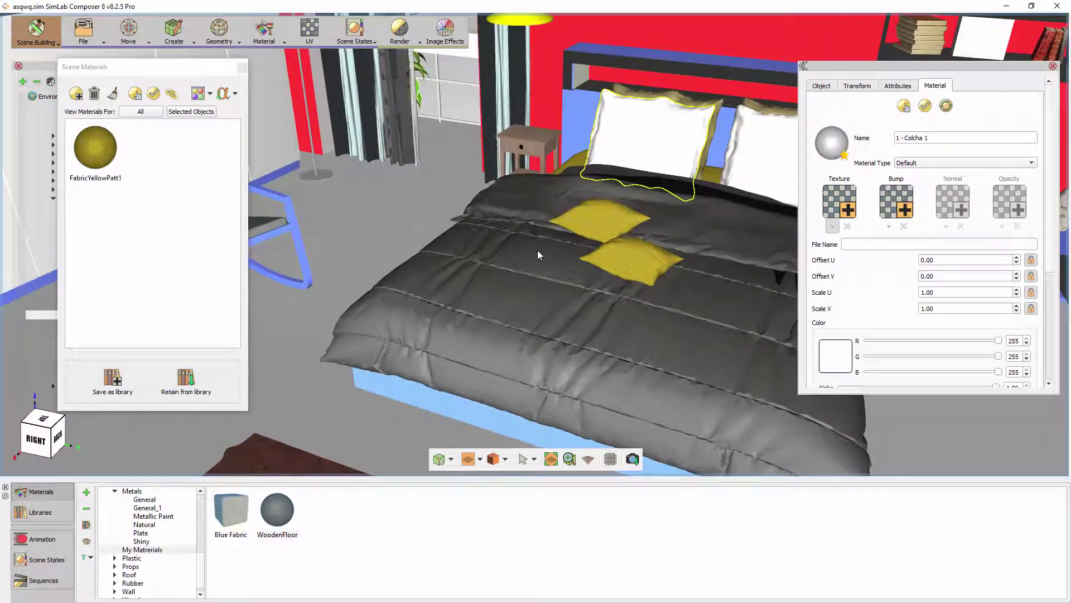
pyautogui.click(583, 276)
pyautogui.click(829, 357)
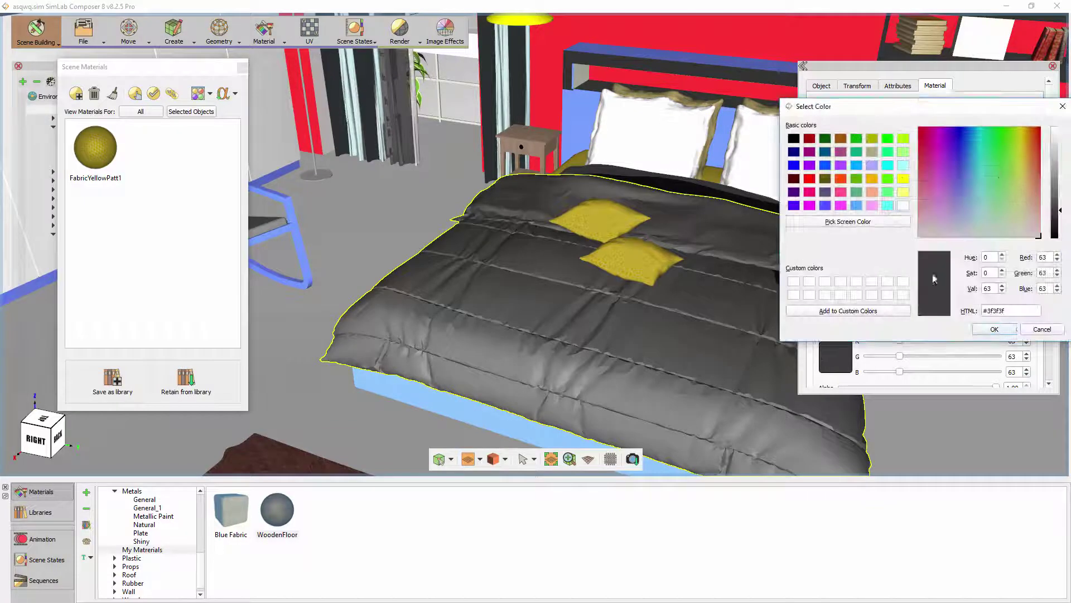
pyautogui.click(1001, 147)
pyautogui.click(994, 329)
pyautogui.moveTo(669, 266); pyautogui.dragTo(504, 203, button='middle')
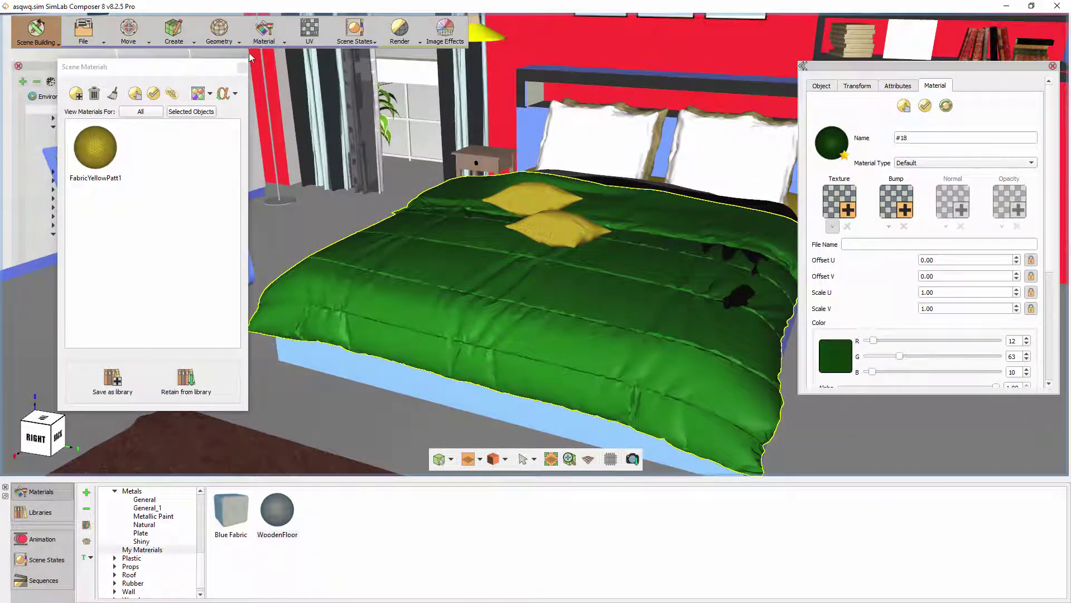
# Step: Retain the material palette from Room_materials.smp based on materials names, and close the Scene Materials window
pyautogui.click(264, 31)
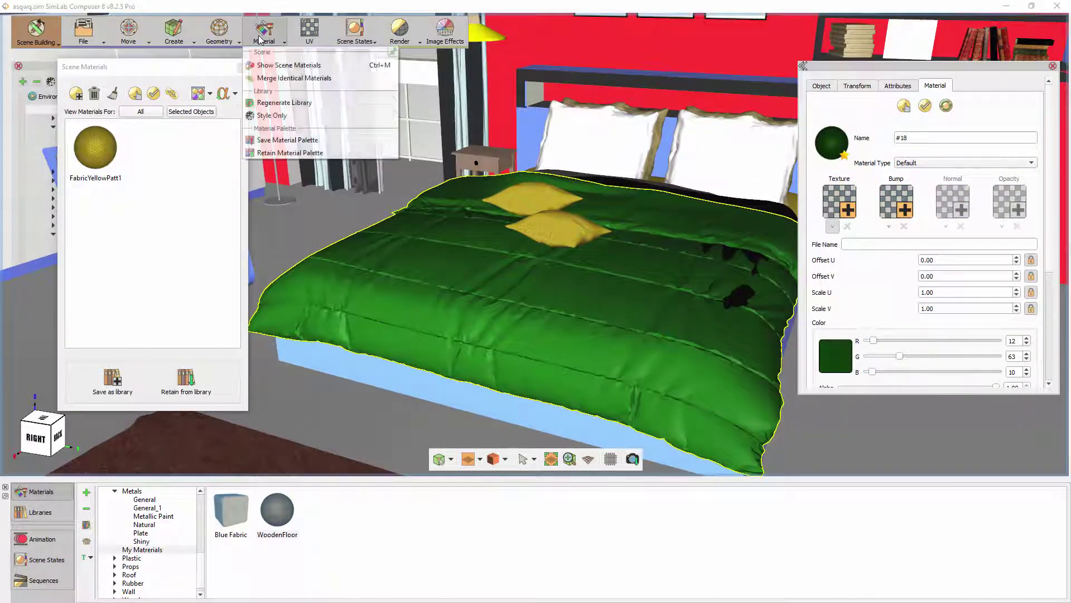
pyautogui.click(289, 153)
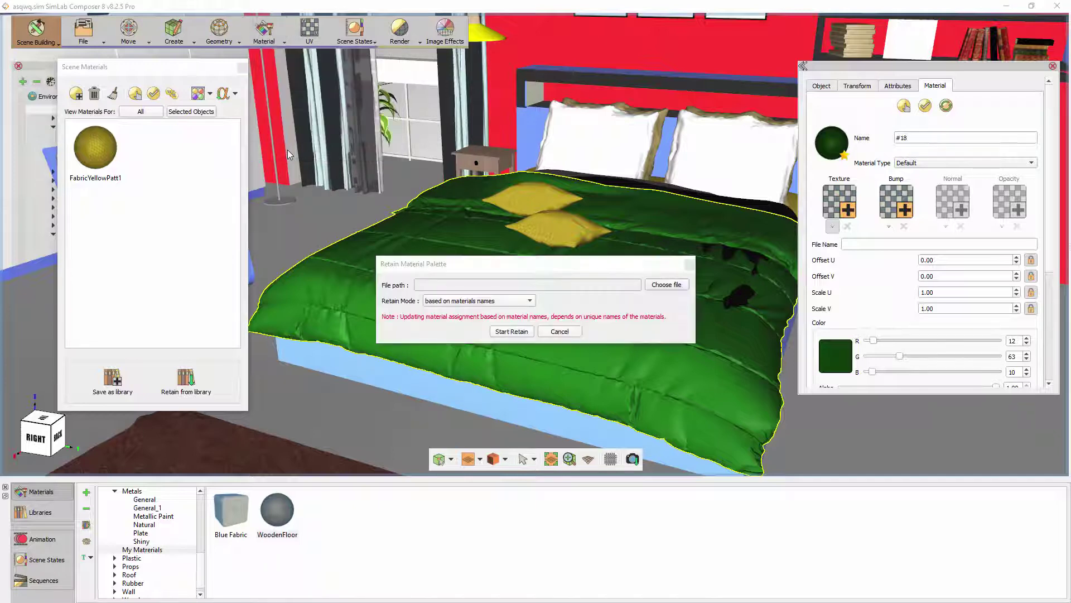
pyautogui.click(665, 286)
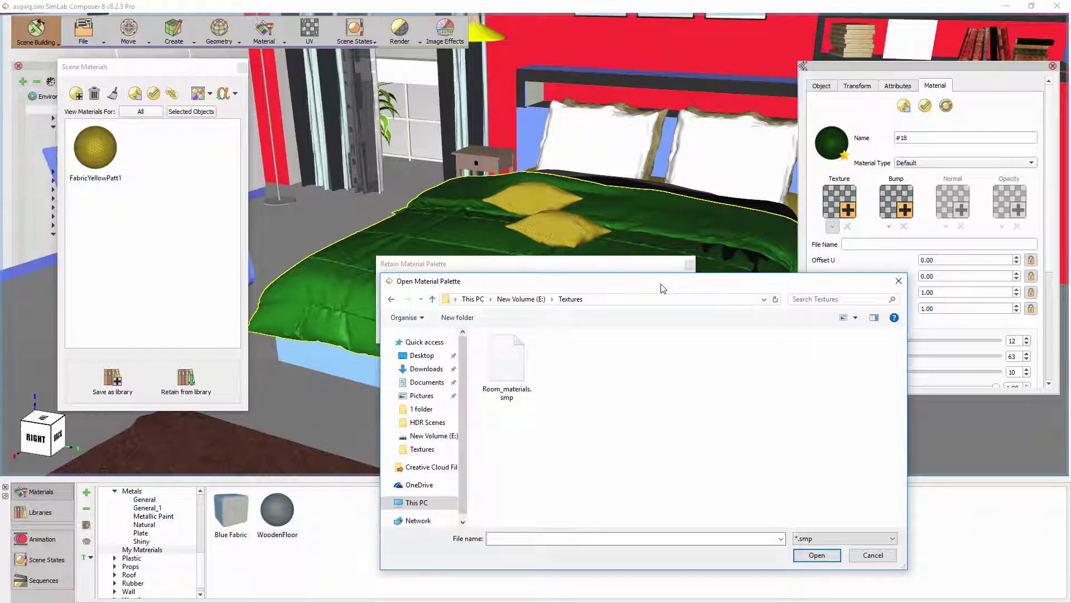
pyautogui.click(516, 366)
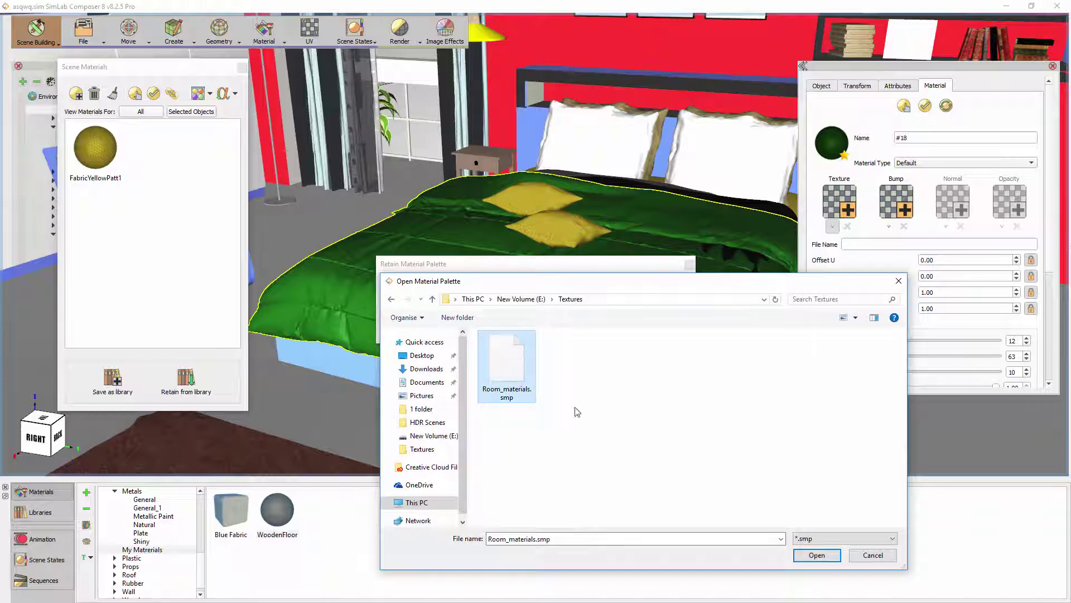
pyautogui.click(798, 554)
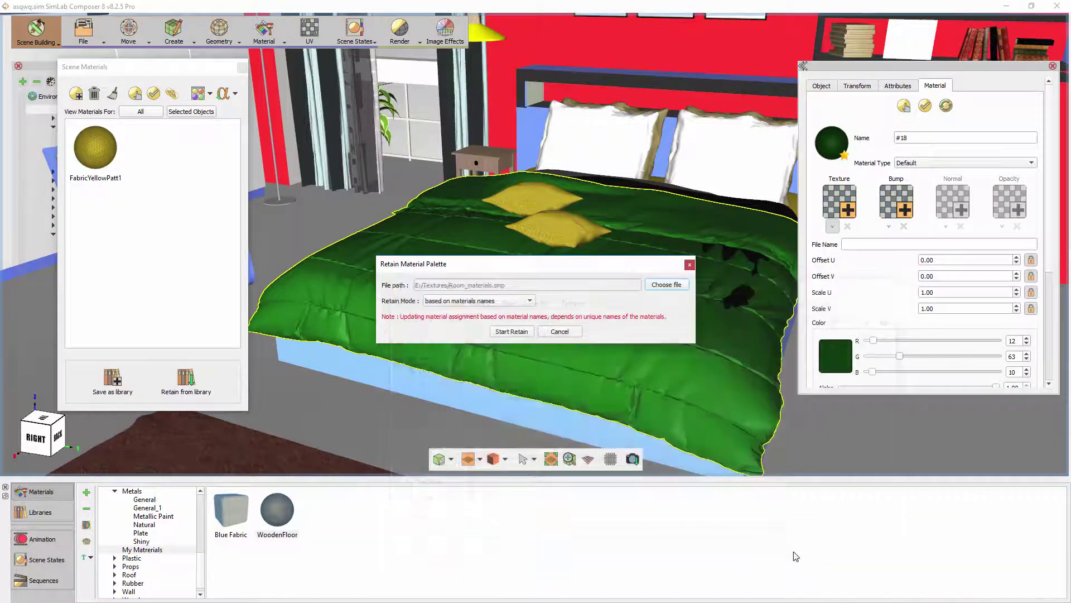
pyautogui.click(511, 301)
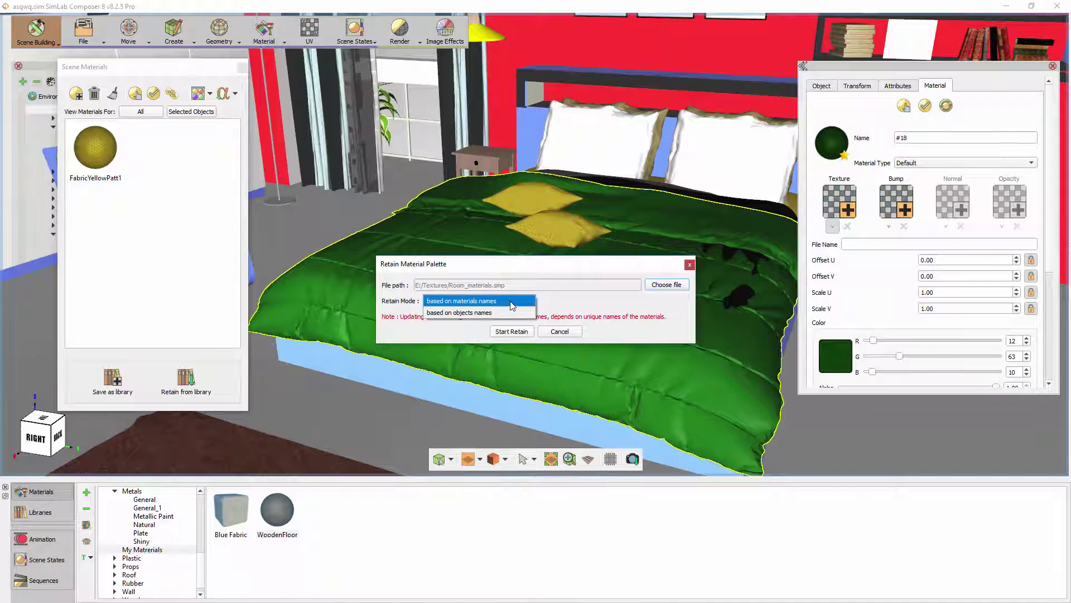
pyautogui.click(510, 301)
pyautogui.click(510, 331)
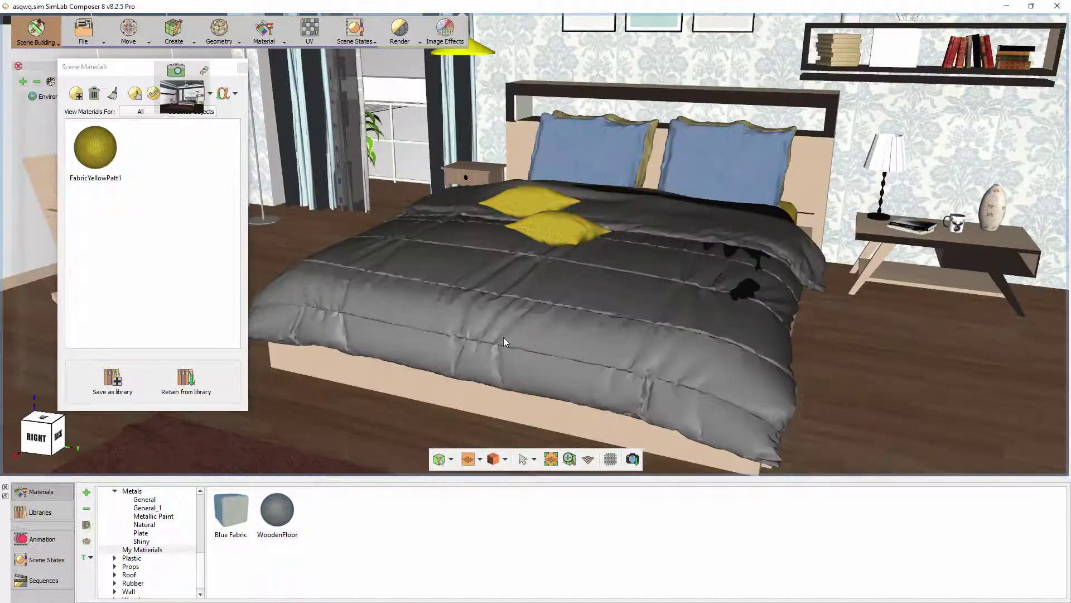
pyautogui.moveTo(503, 337); pyautogui.dragTo(502, 276)
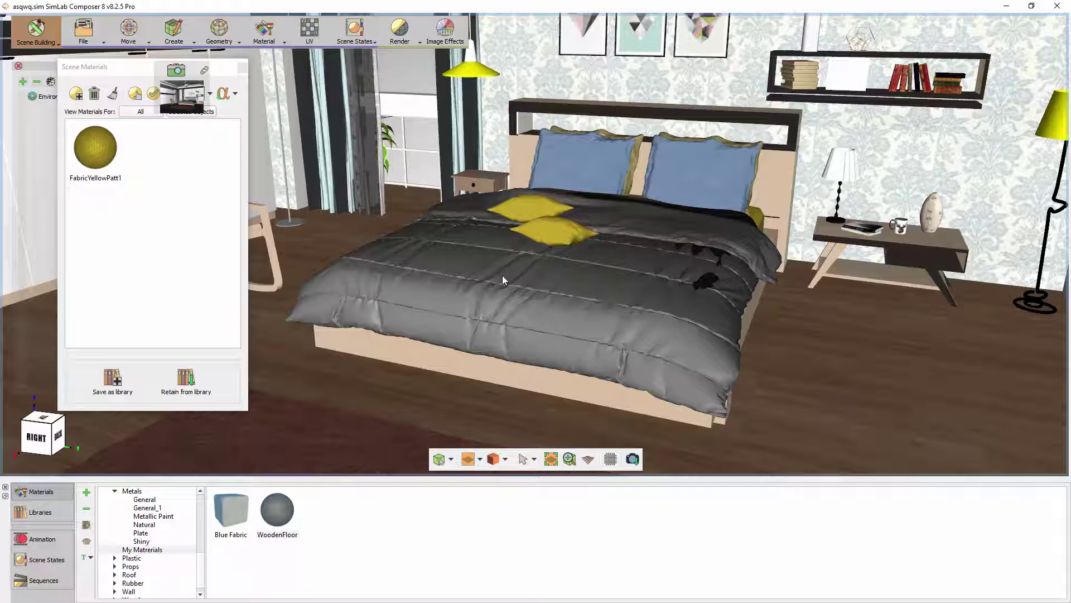
pyautogui.click(243, 68)
pyautogui.moveTo(453, 209); pyautogui.dragTo(473, 217)
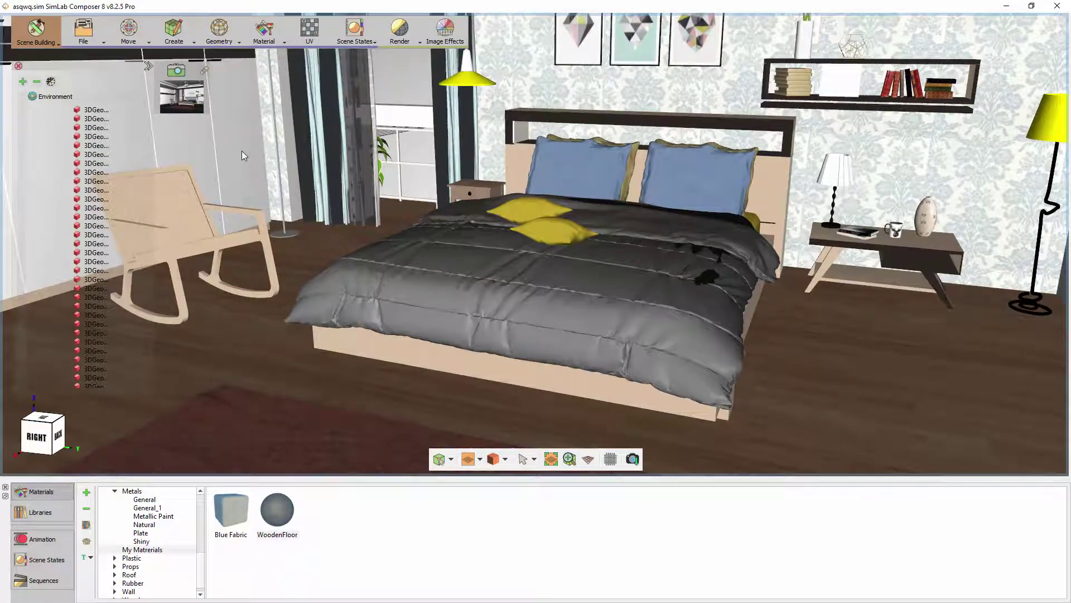
# Step: Switch to the saved camera view of the whole bedroom and start rendering the scene
pyautogui.click(192, 100)
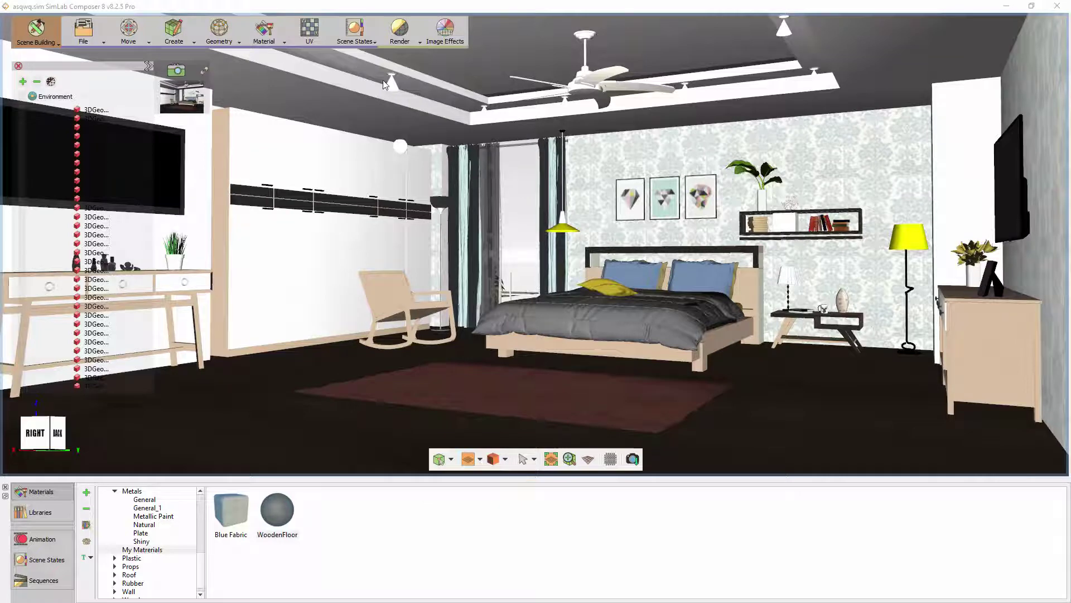
pyautogui.click(400, 30)
pyautogui.click(403, 102)
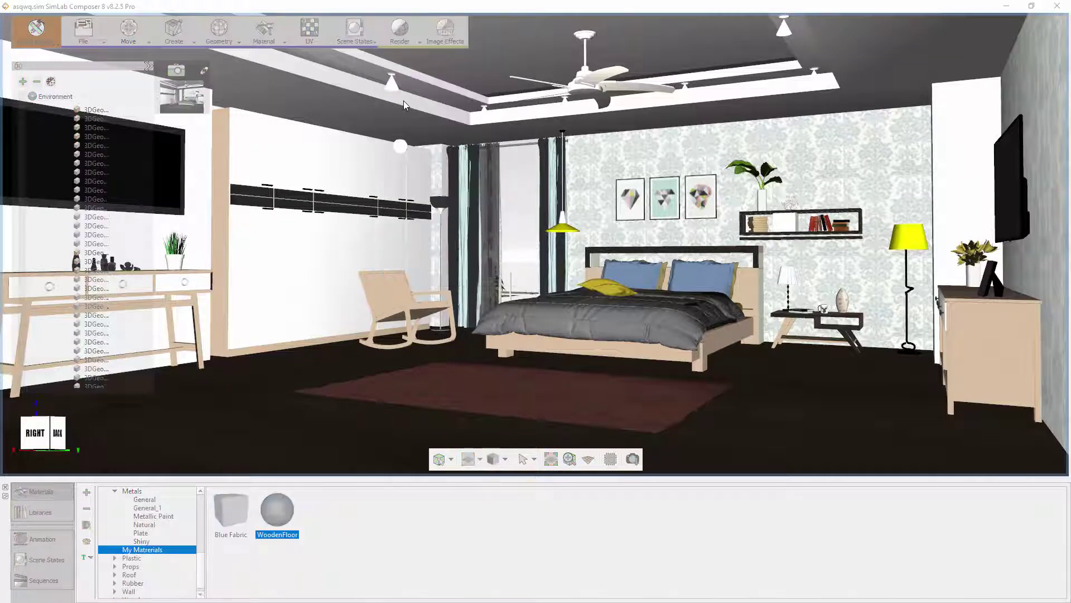